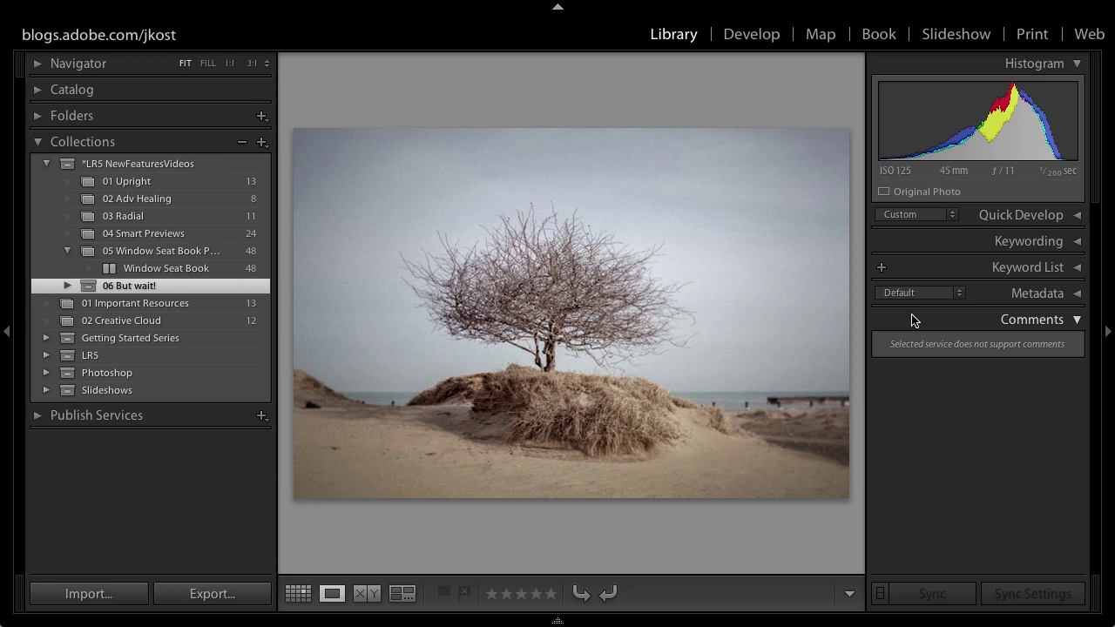
- Leave full-screen mode, then cycle Lightroom back into full-screen view
key("super+alt+f")
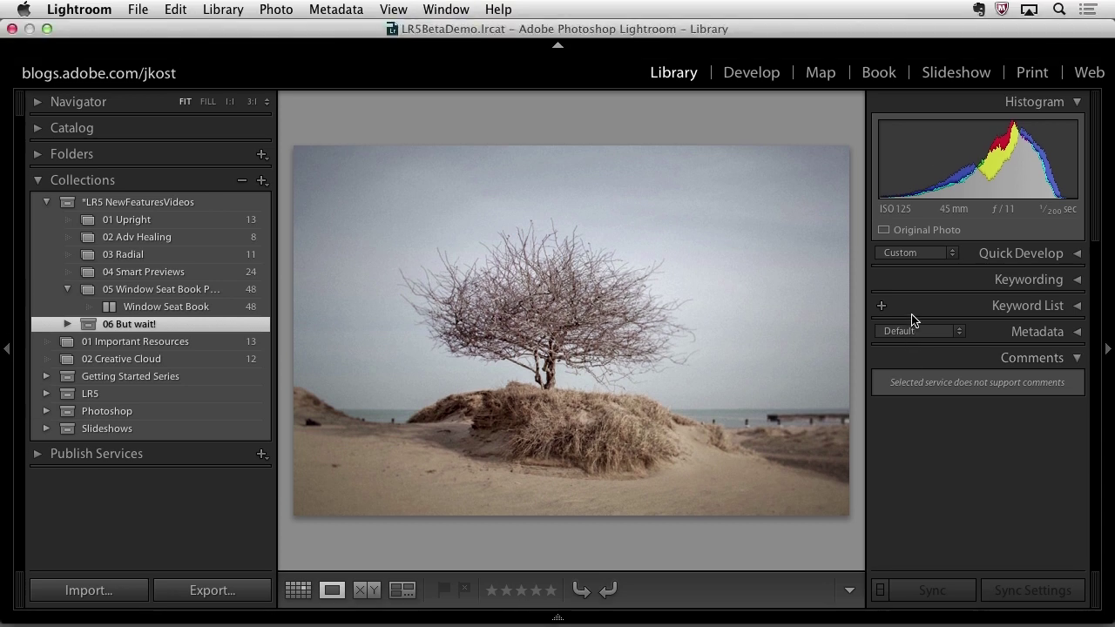
key("shift+f")
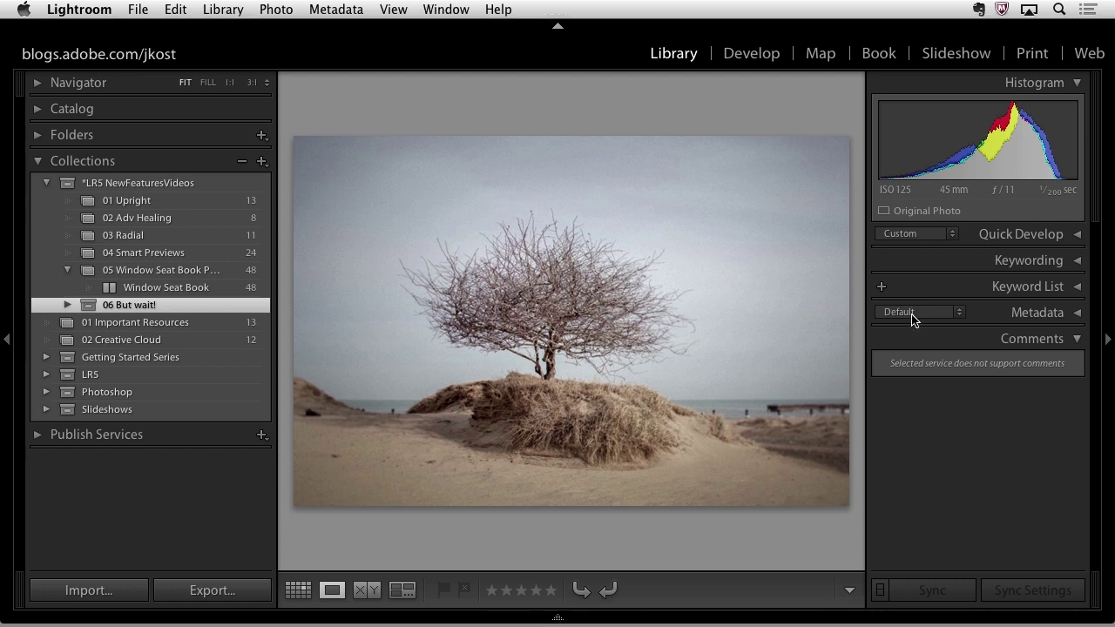
key("shift+f")
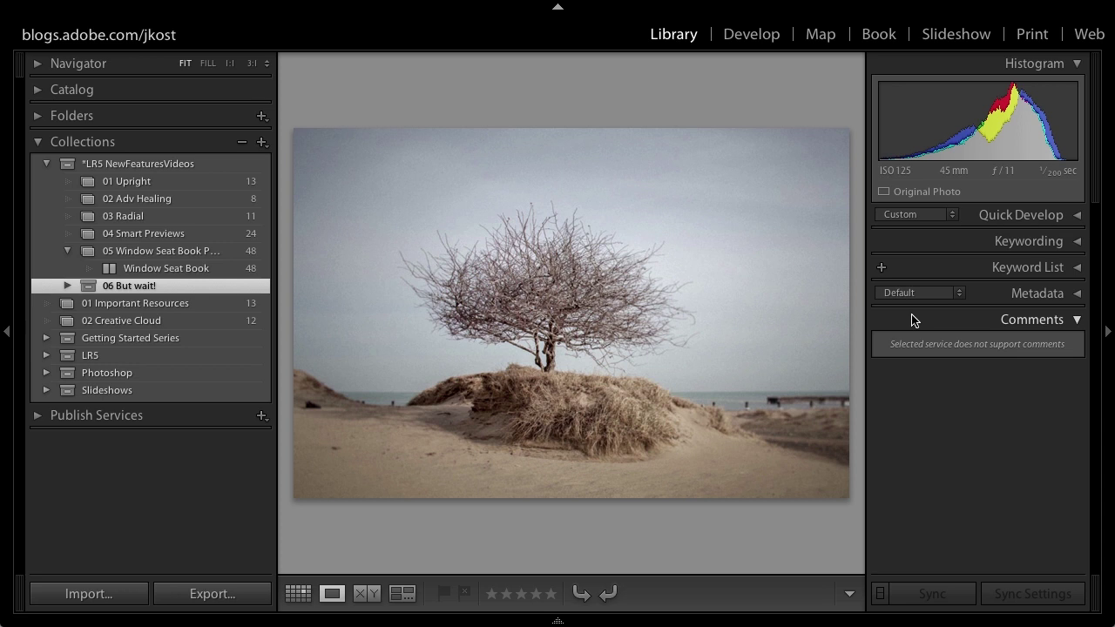
- Turn on the Guides loupe overlay on the tree photo
mouse_move(454, 7)
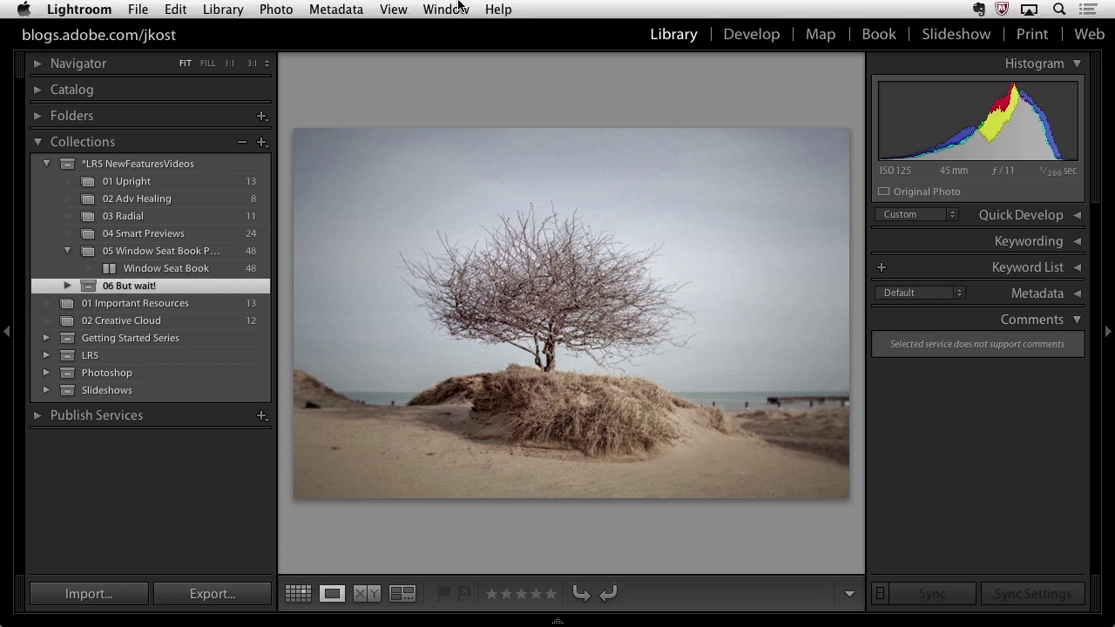
left_click(406, 10)
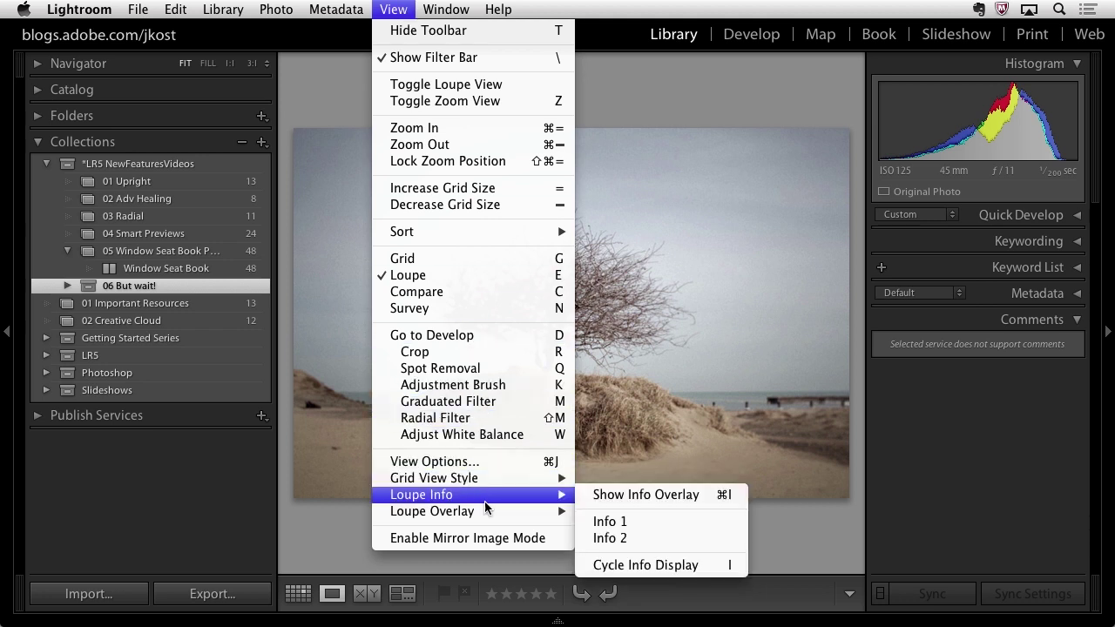
mouse_move(485, 512)
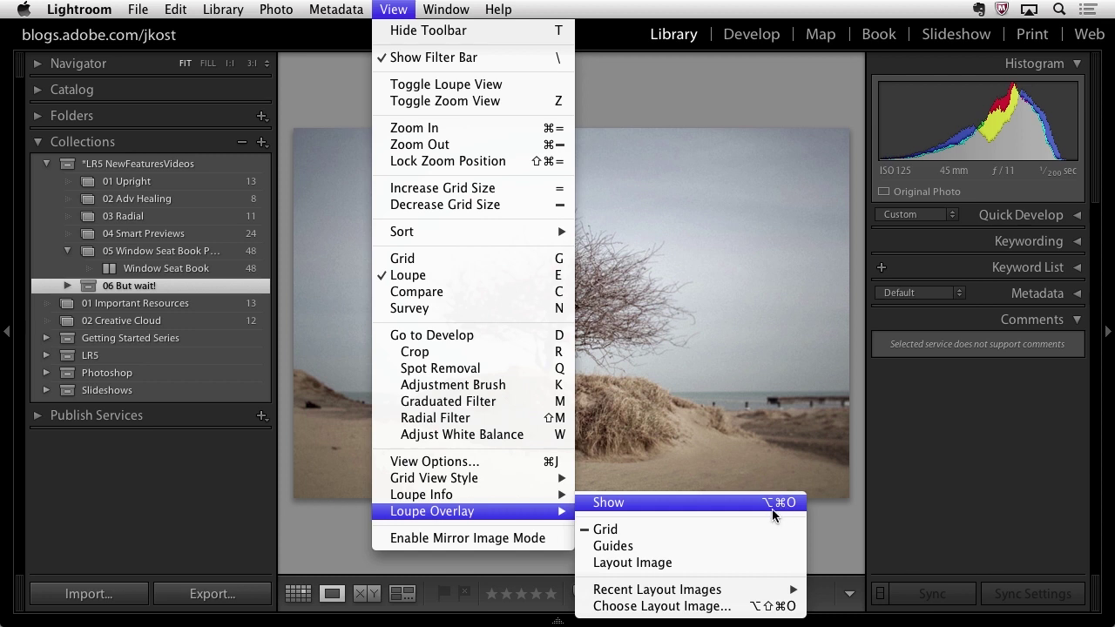
left_click(615, 546)
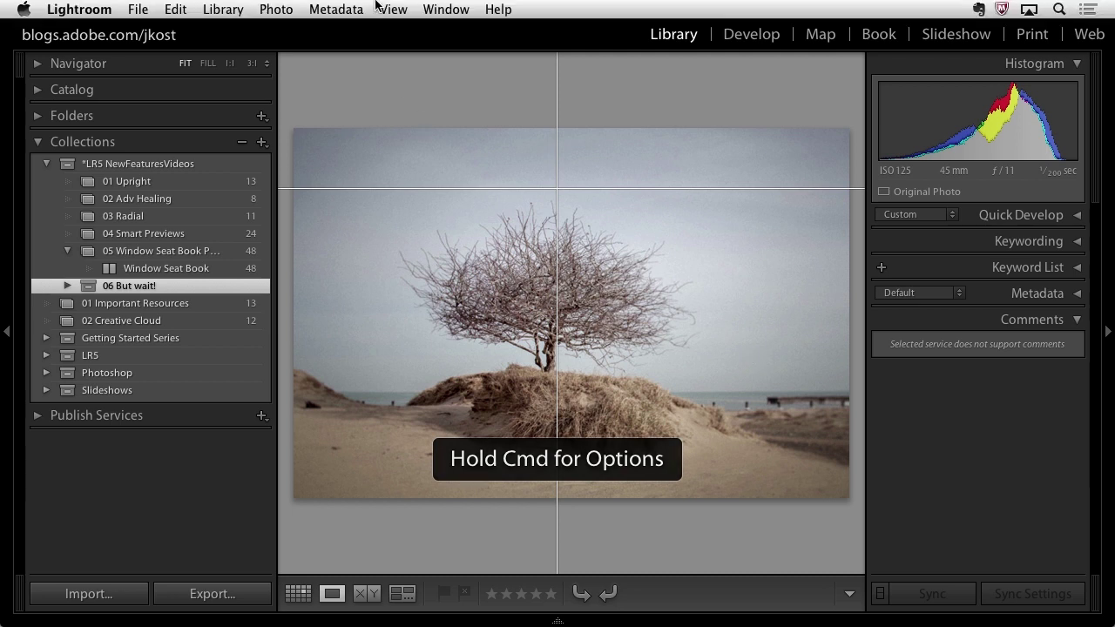
- Add the Grid loupe overlay on top of the guides
left_click(393, 10)
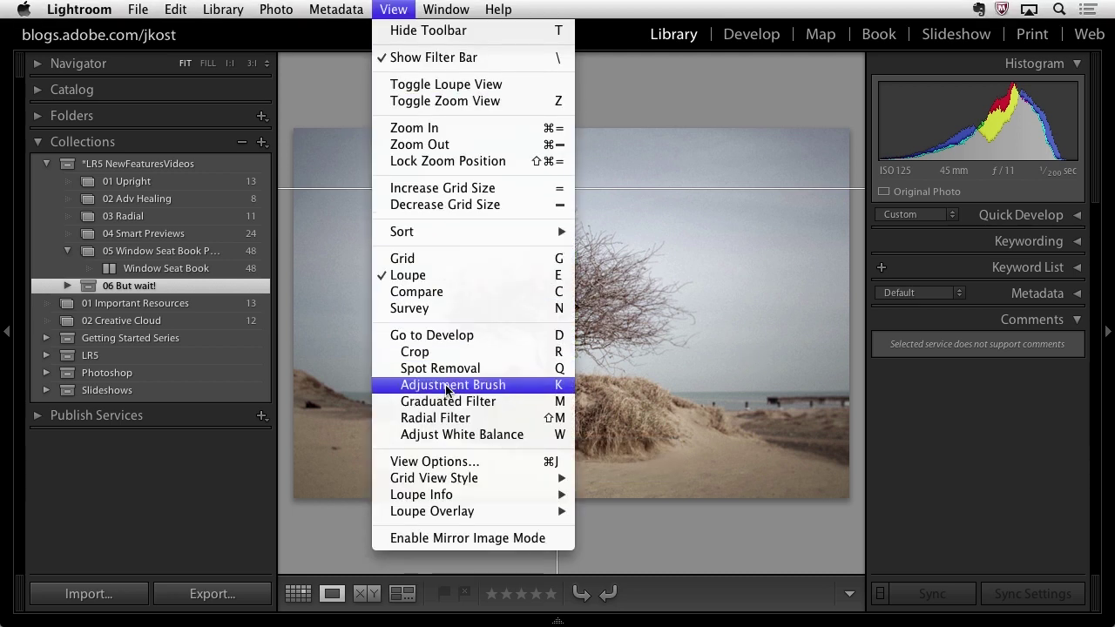
mouse_move(447, 485)
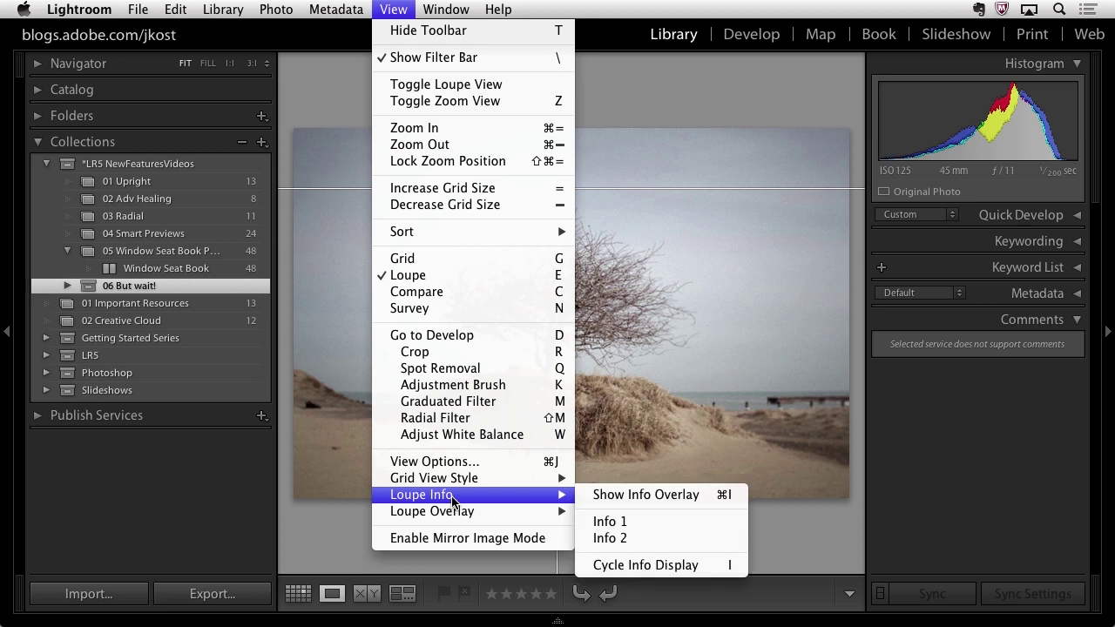
left_click(607, 530)
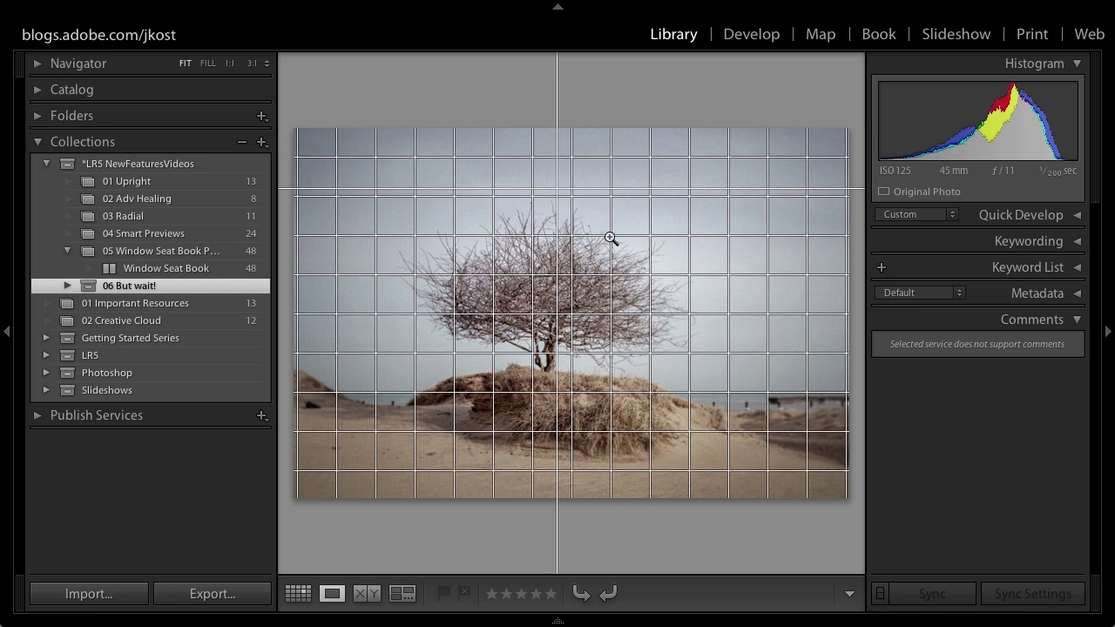
- Move the guide crossing near the horizon, set grid size 67 and opacity 77, then hide overlays
key("ctrl")
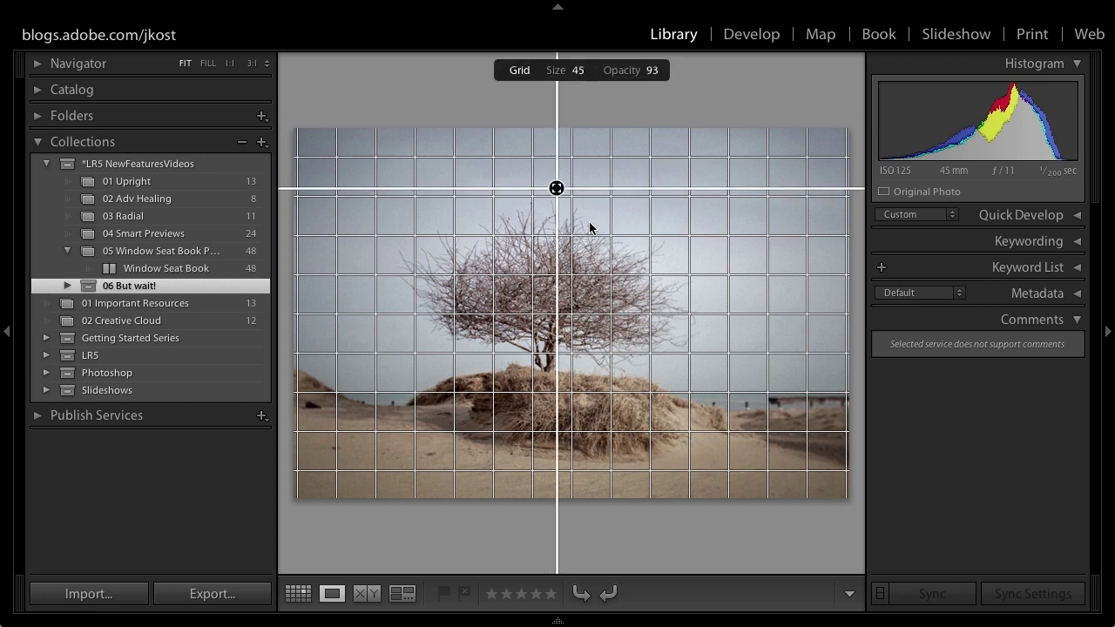
left_click_drag(558, 188, 394, 336)
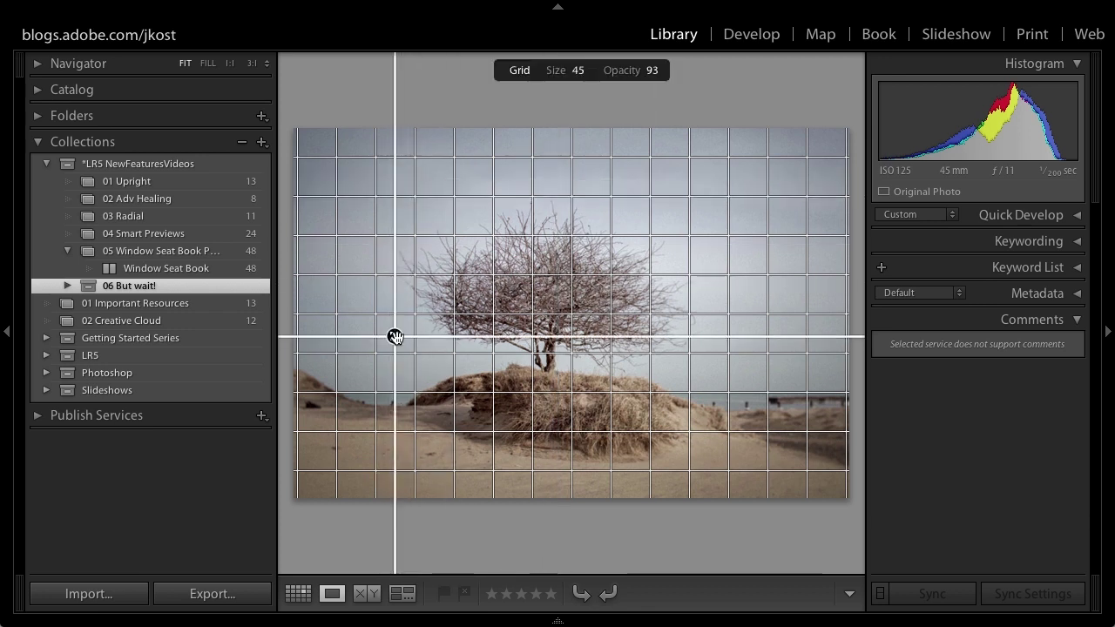
mouse_move(633, 72)
left_mouse_down()
mouse_move(558, 71)
mouse_move(633, 70)
left_mouse_up()
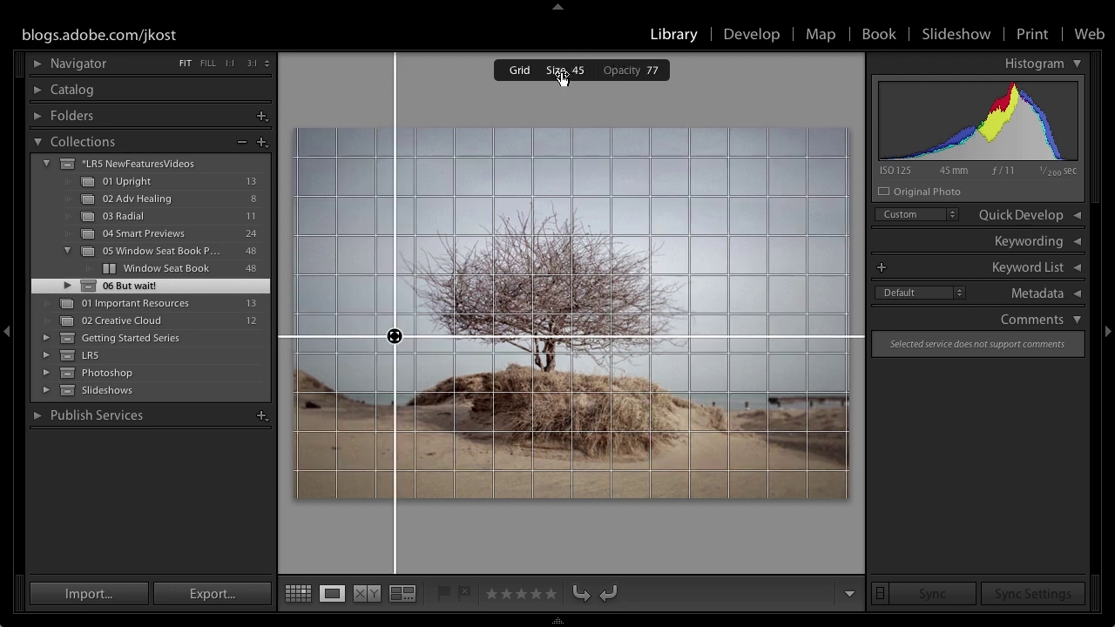
left_click_drag(561, 73, 583, 72)
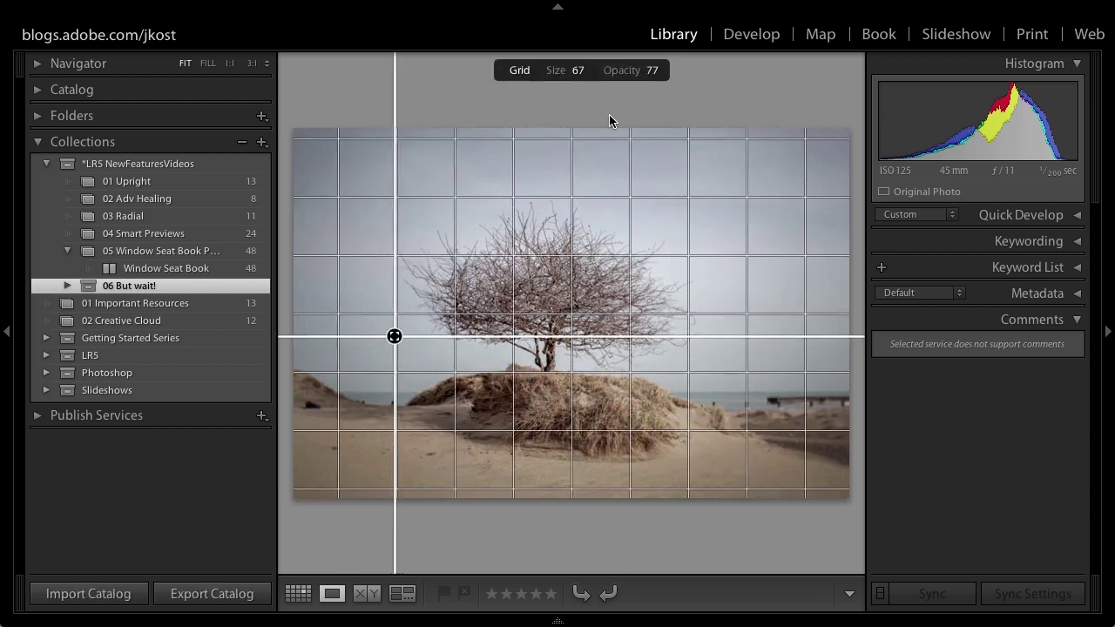
key("ctrl+alt+o")
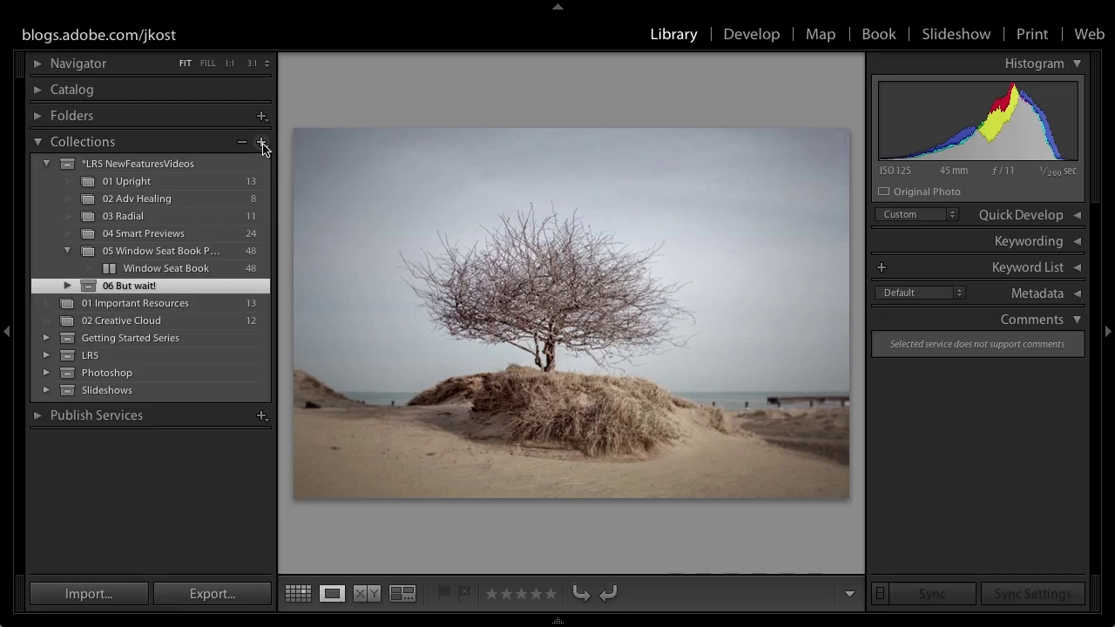
left_click(261, 143)
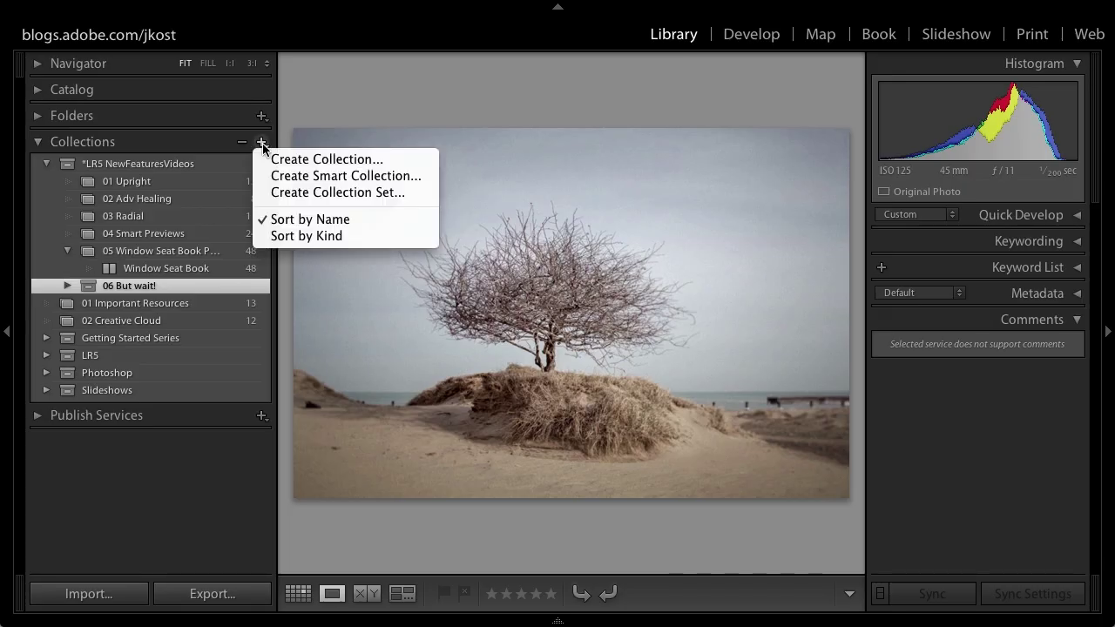
left_click(347, 176)
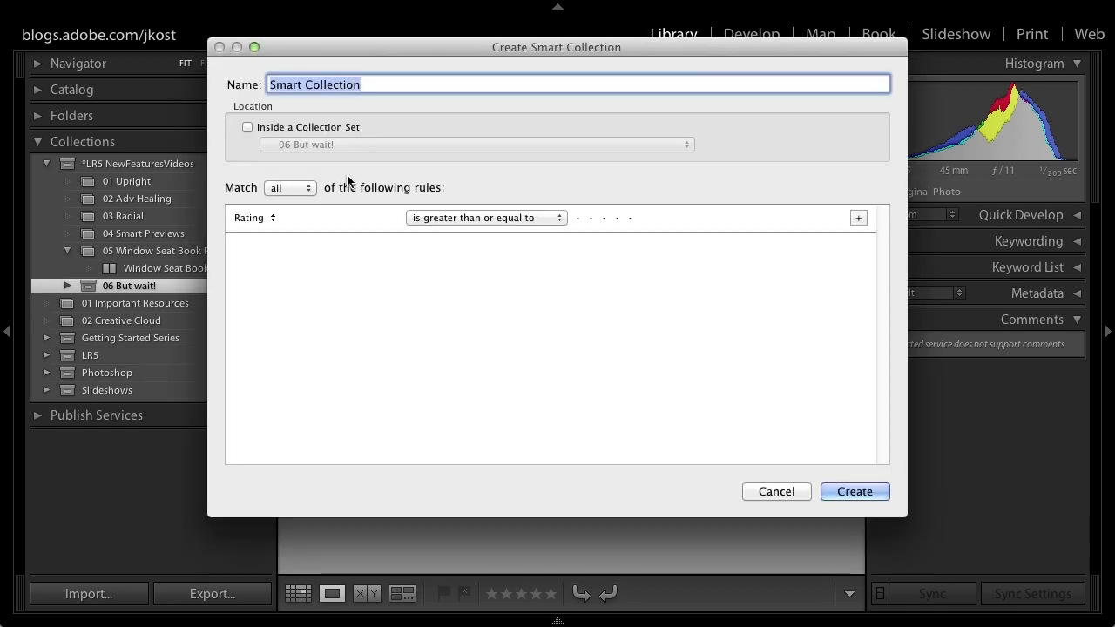
left_click(261, 219)
mouse_move(278, 299)
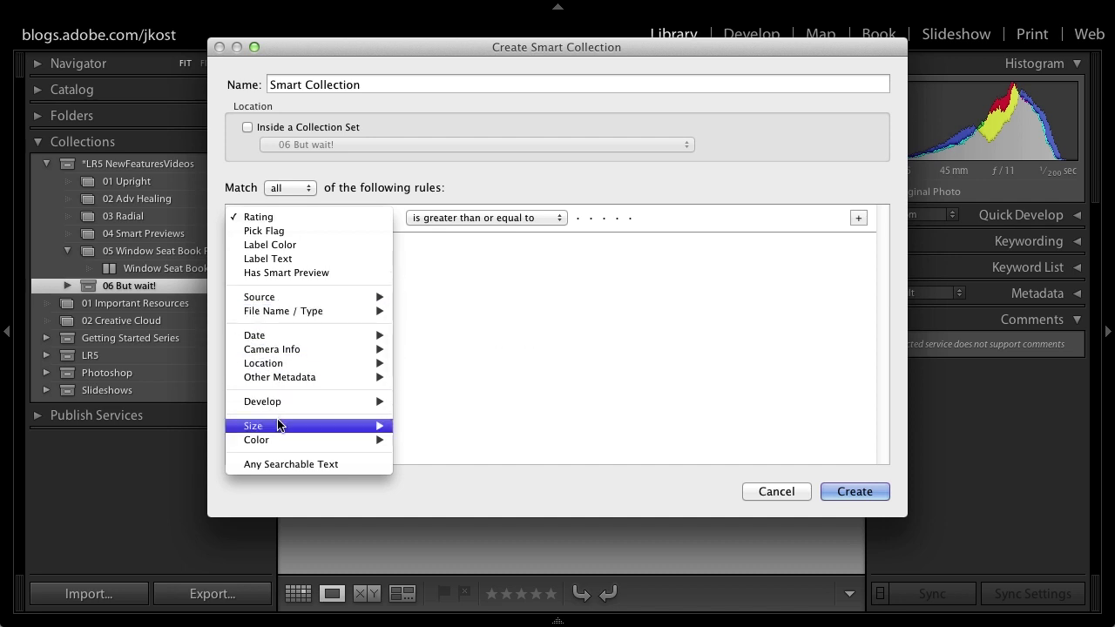
mouse_move(279, 430)
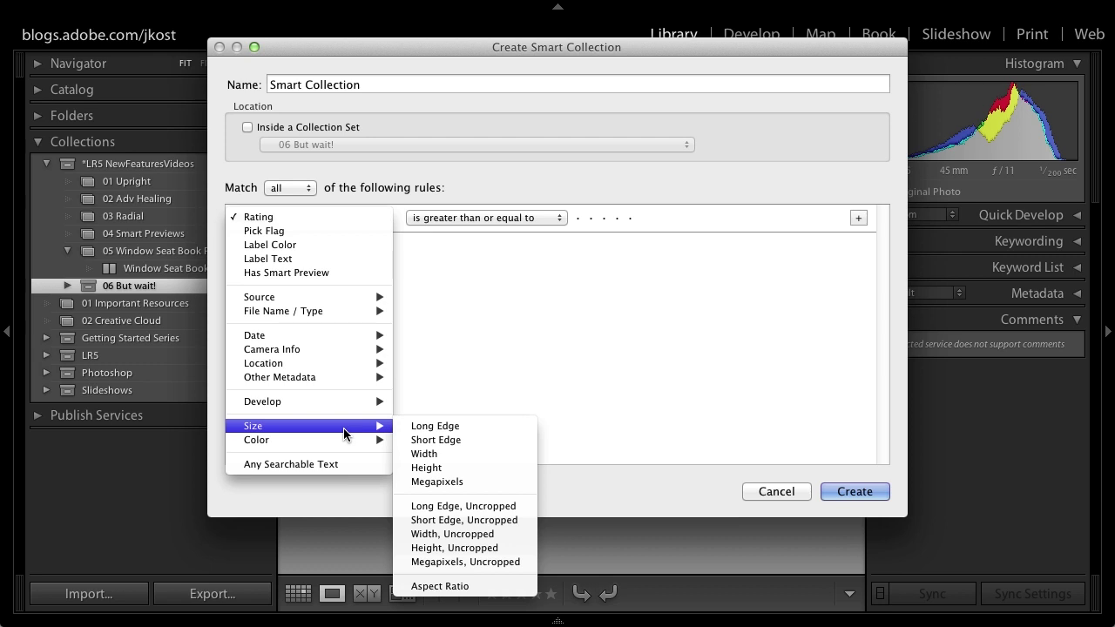
left_click(501, 339)
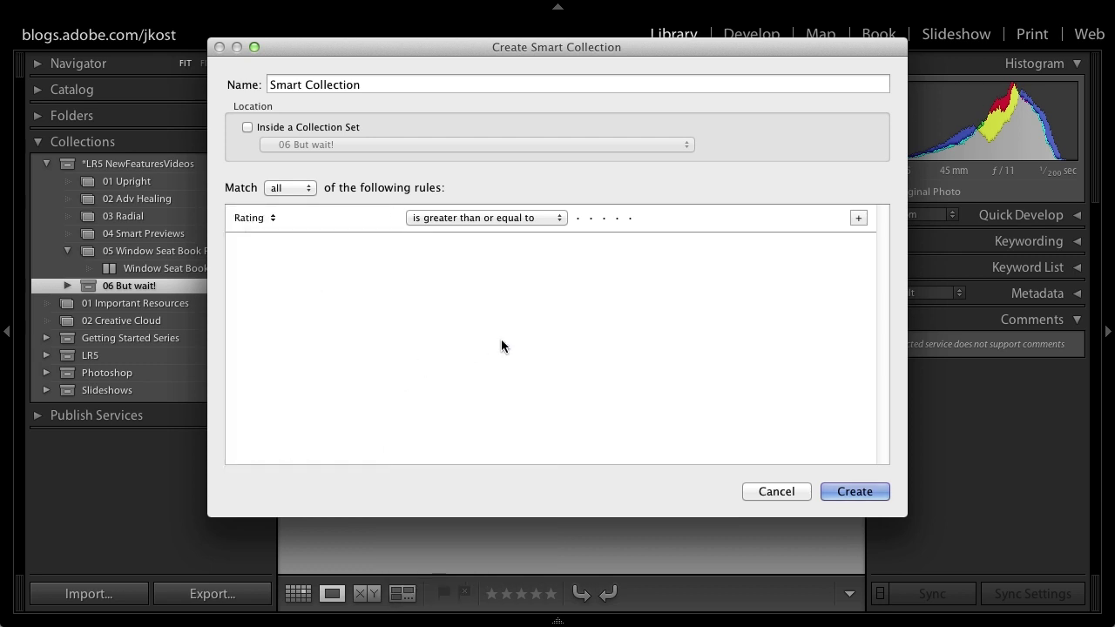
left_click(775, 490)
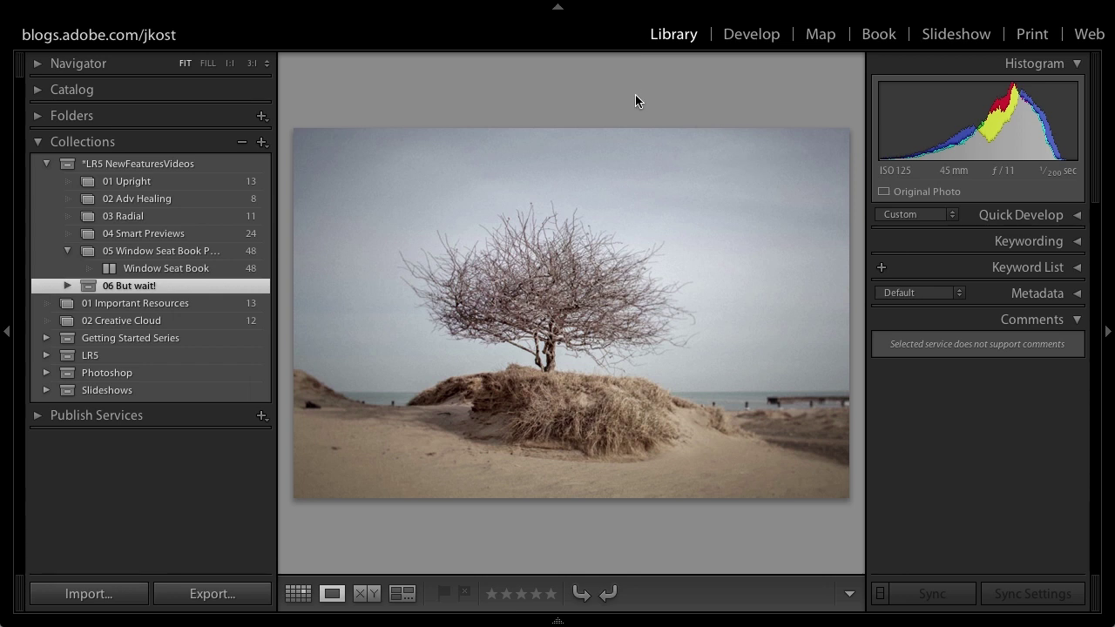
key("g")
- Show the Metadata filter columns and pick entries in them, leaving no matching photos
left_click(599, 65)
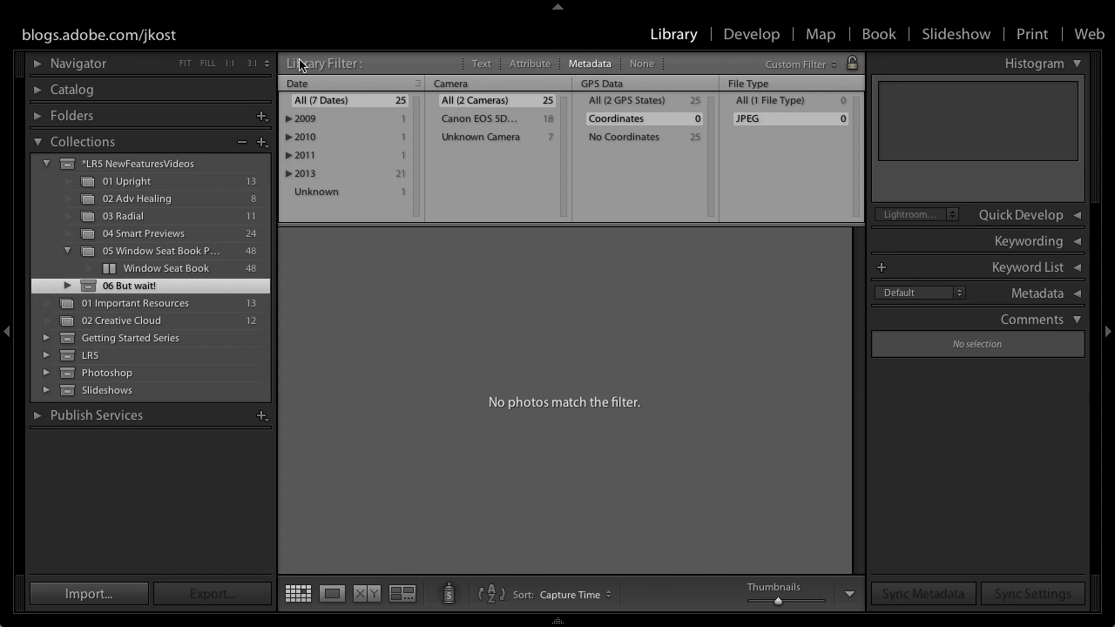
left_click(261, 142)
left_click(299, 160)
- Turn filters off and send the original 8x8_150 PNG to Photoshop CC for editing
left_click(641, 63)
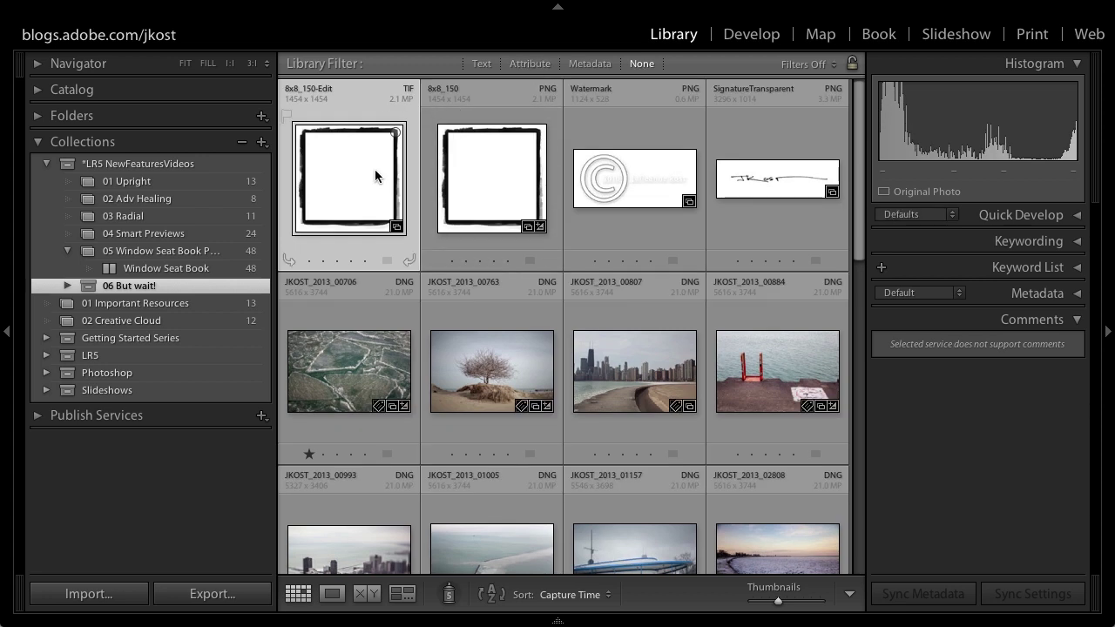
left_click(500, 176)
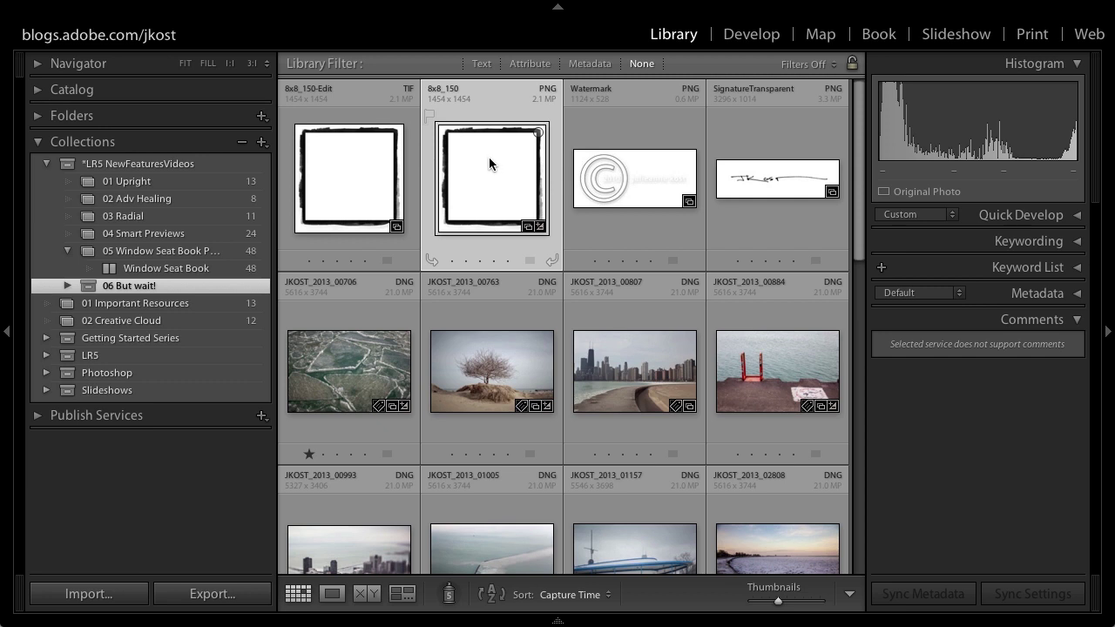
right_click(488, 156)
mouse_move(552, 280)
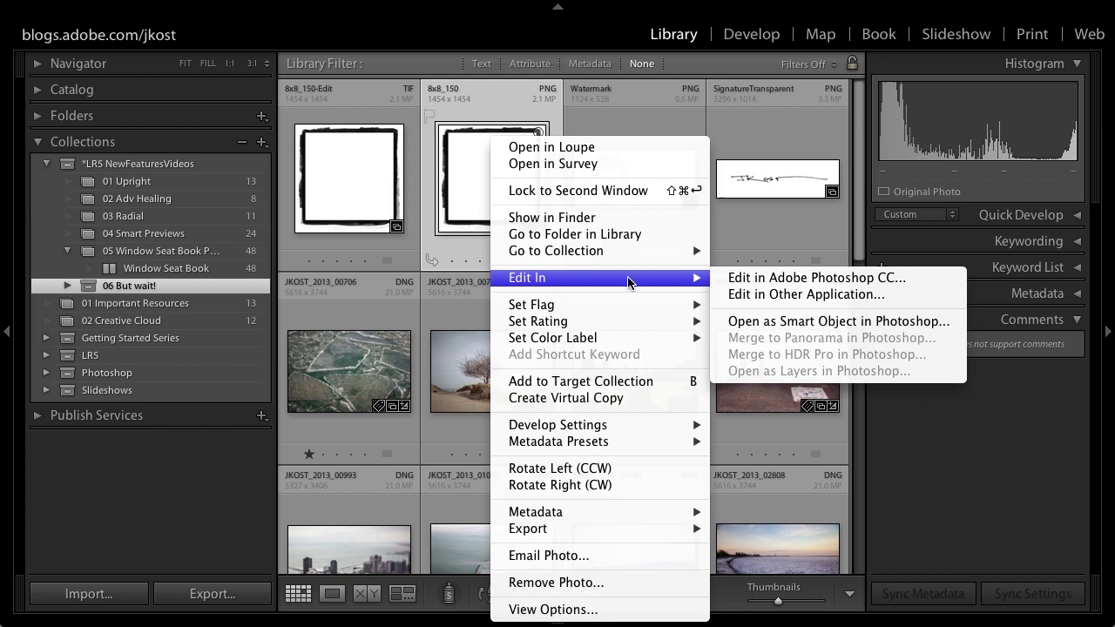
left_click(773, 280)
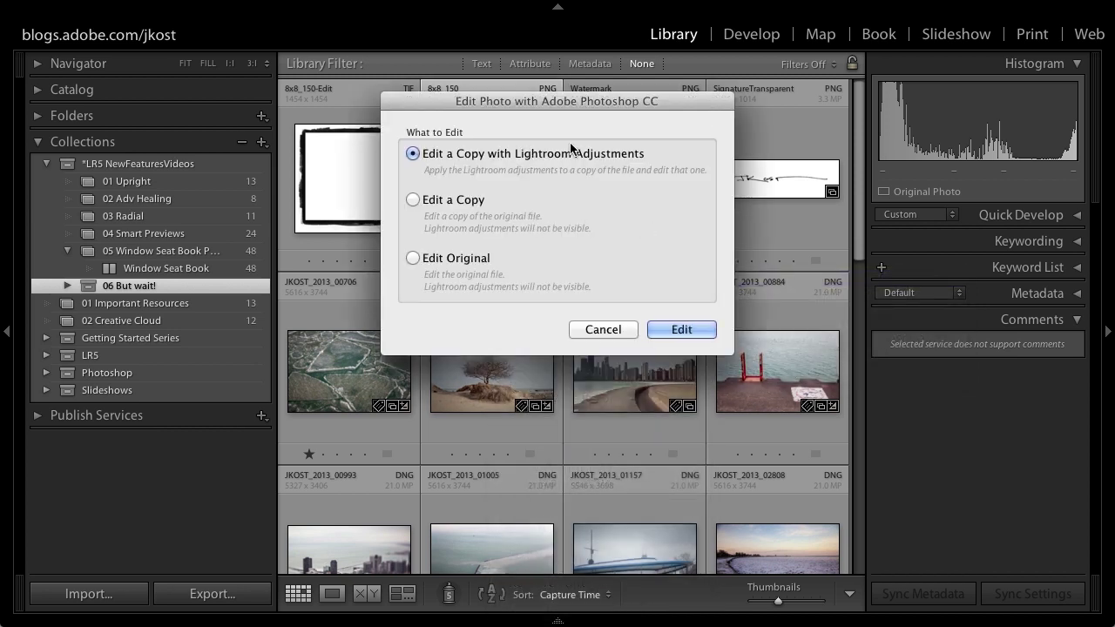
left_click(474, 256)
left_click(671, 331)
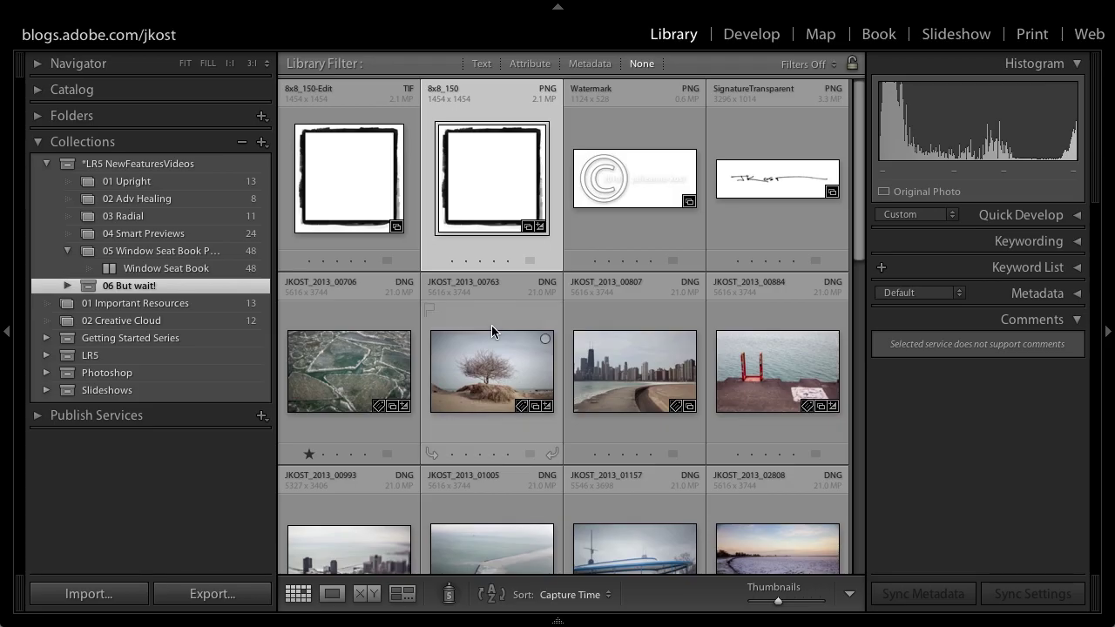
- Open JKOST_2013_00884 in Develop with Soft Proofing and Before/After comparison on
left_click(756, 376)
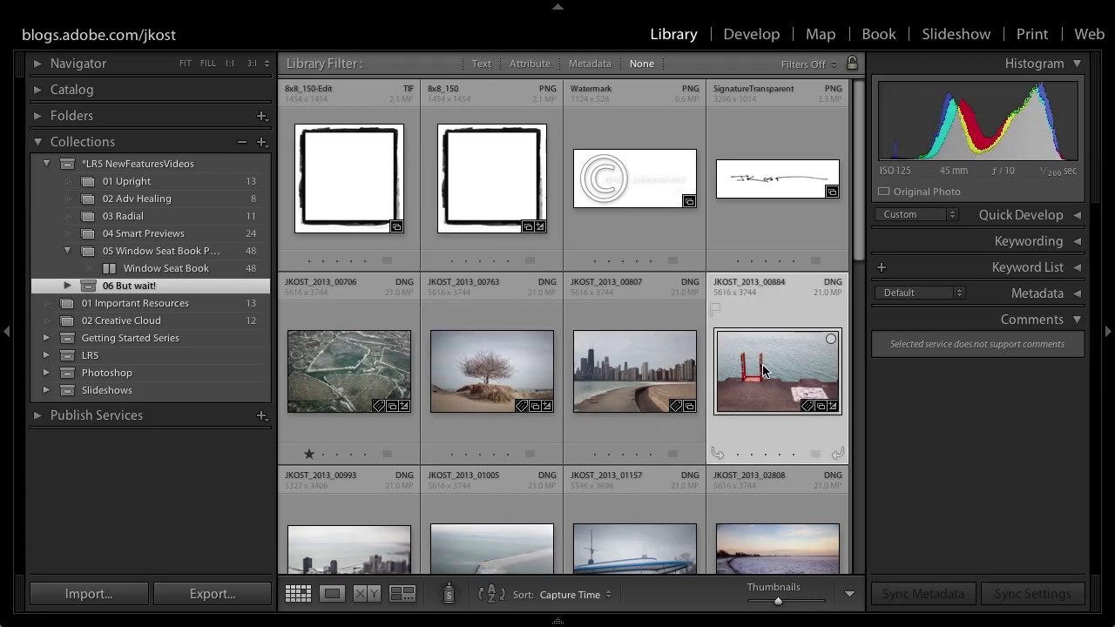
left_click(751, 36)
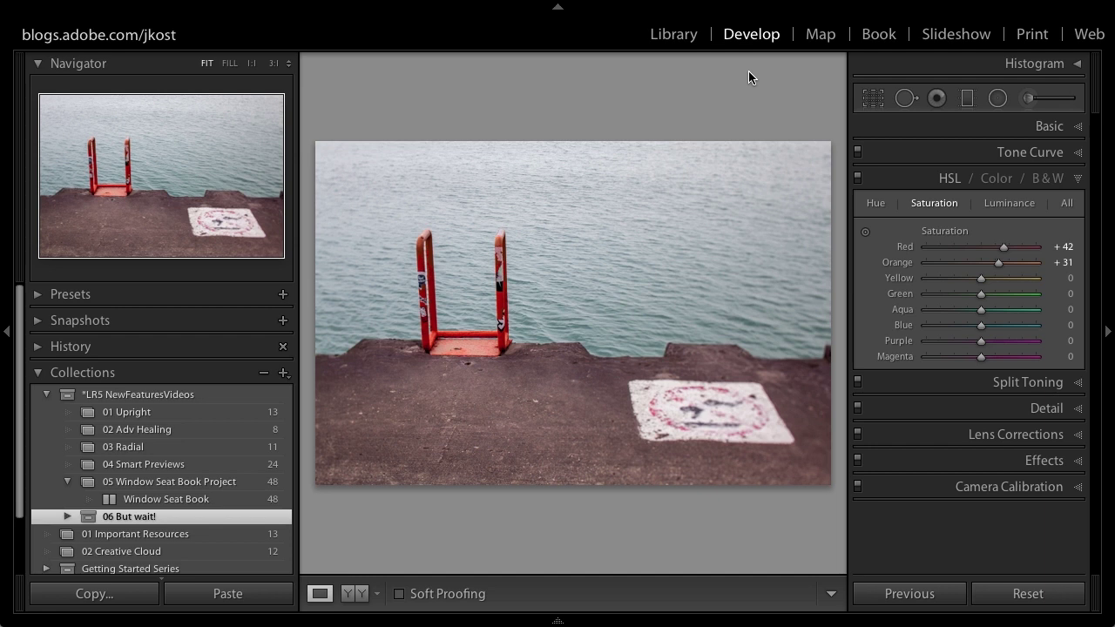
key("s")
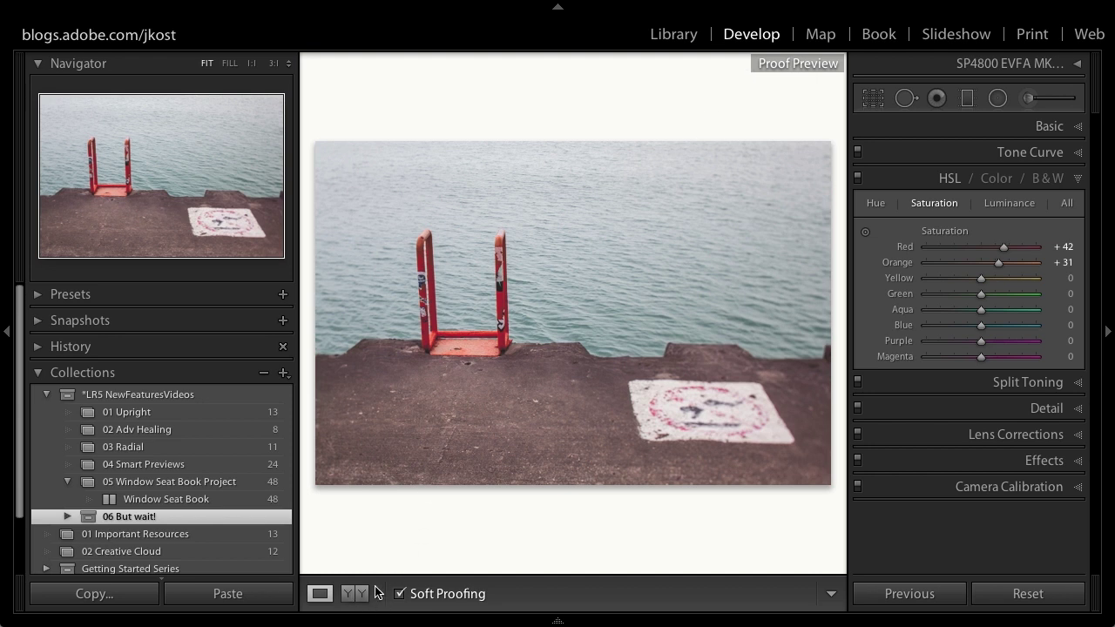
key("y")
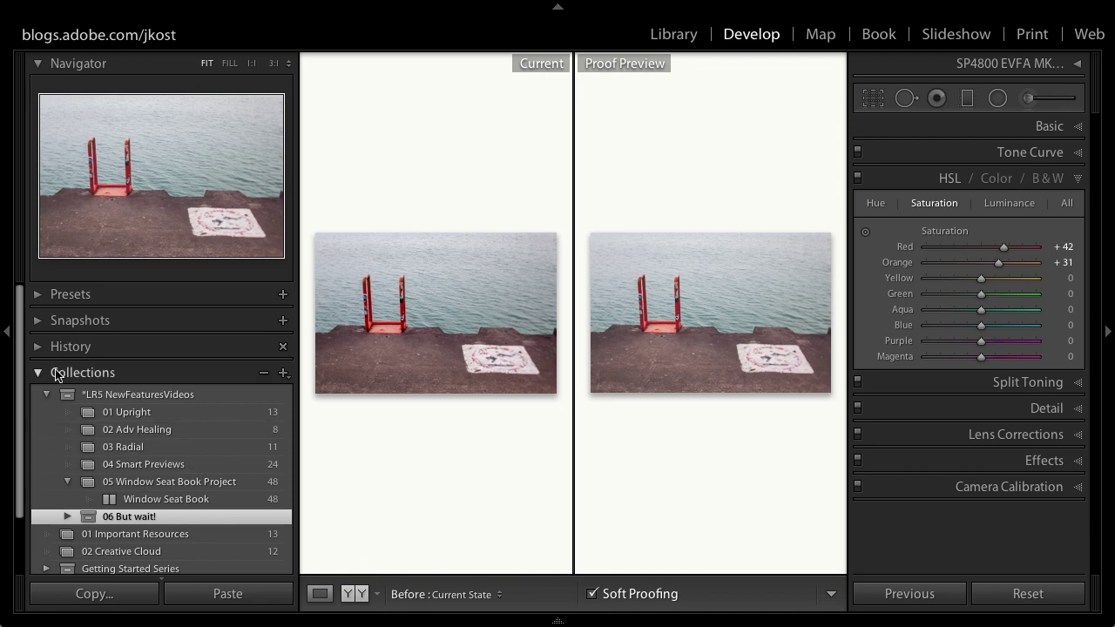
- Hide the left panel and show the comparison as a Left/Right Split
left_click(7, 330)
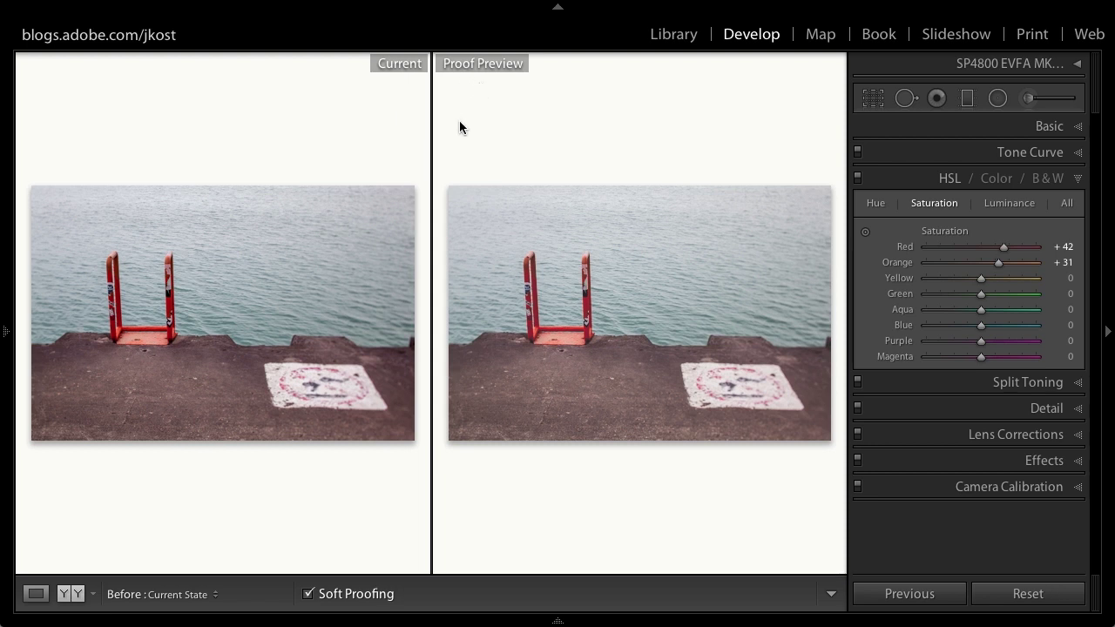
left_click(92, 594)
left_click(122, 558)
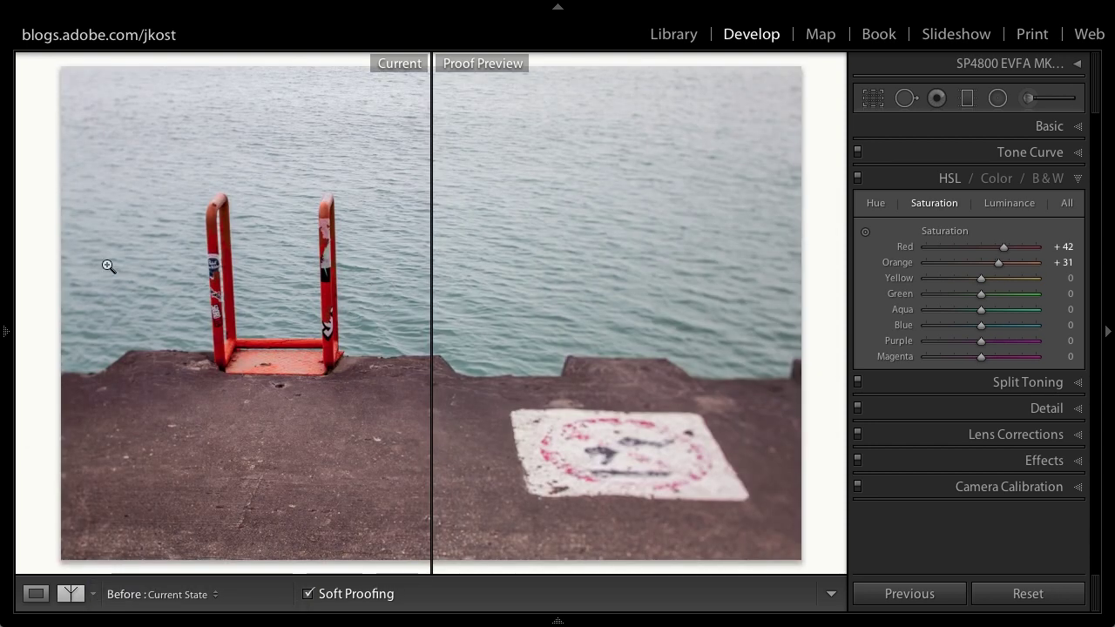
- Turn Soft Proofing and Before/After off, returning to a single view, and enter Crop
key("s")
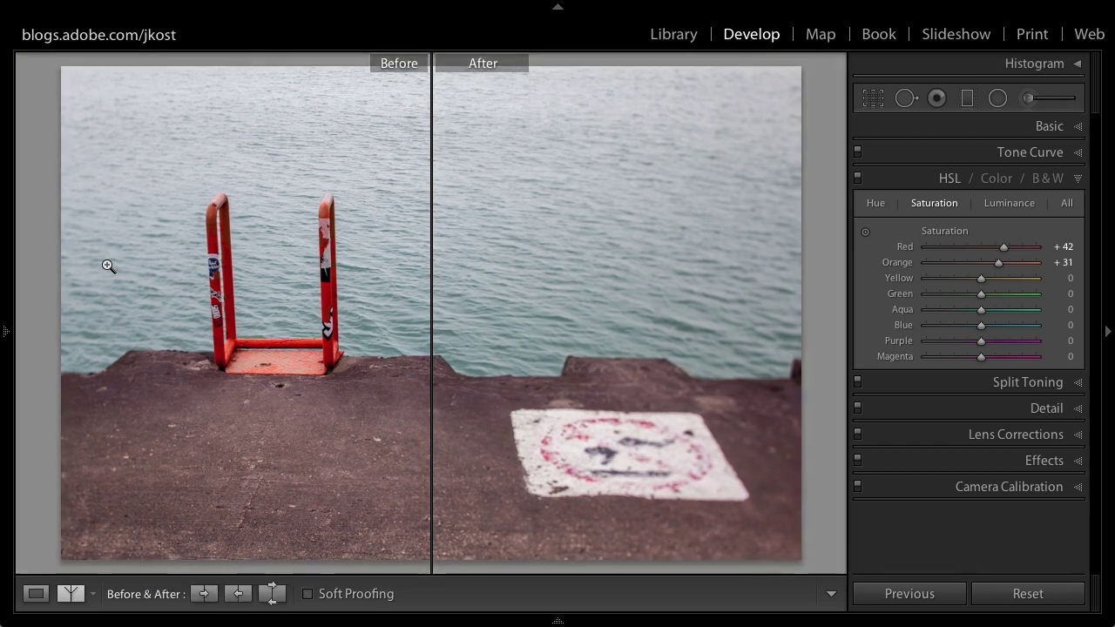
key("y")
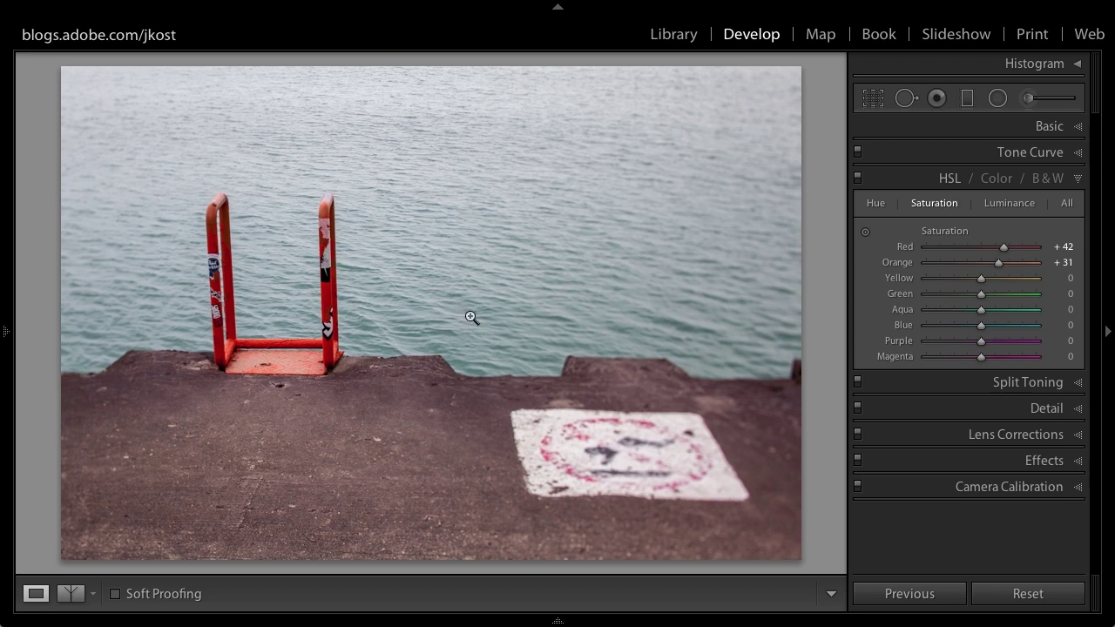
key("r")
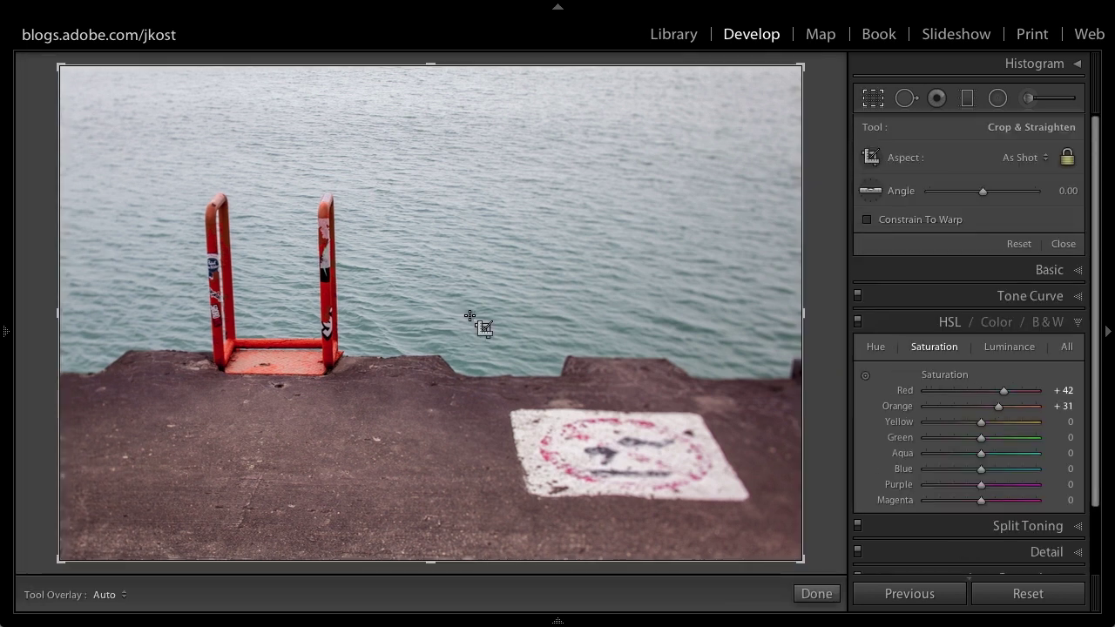
- Limit the crop aspect-ratio guides to 2 x 3, 5 x 7 and 4 x 5
mouse_move(412, 6)
left_click(405, 11)
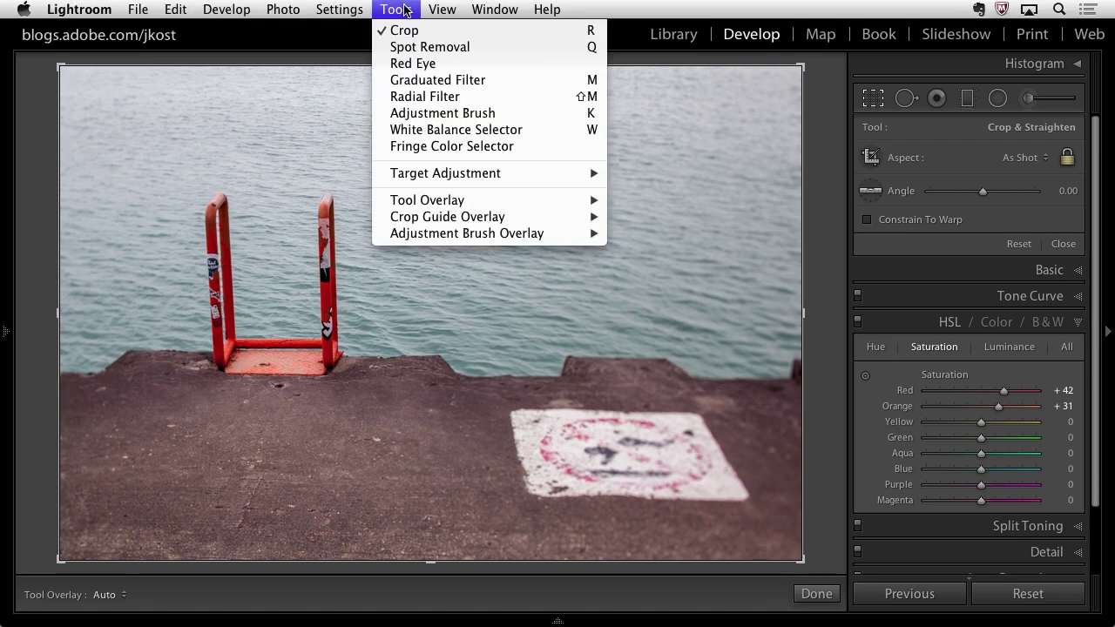
mouse_move(418, 218)
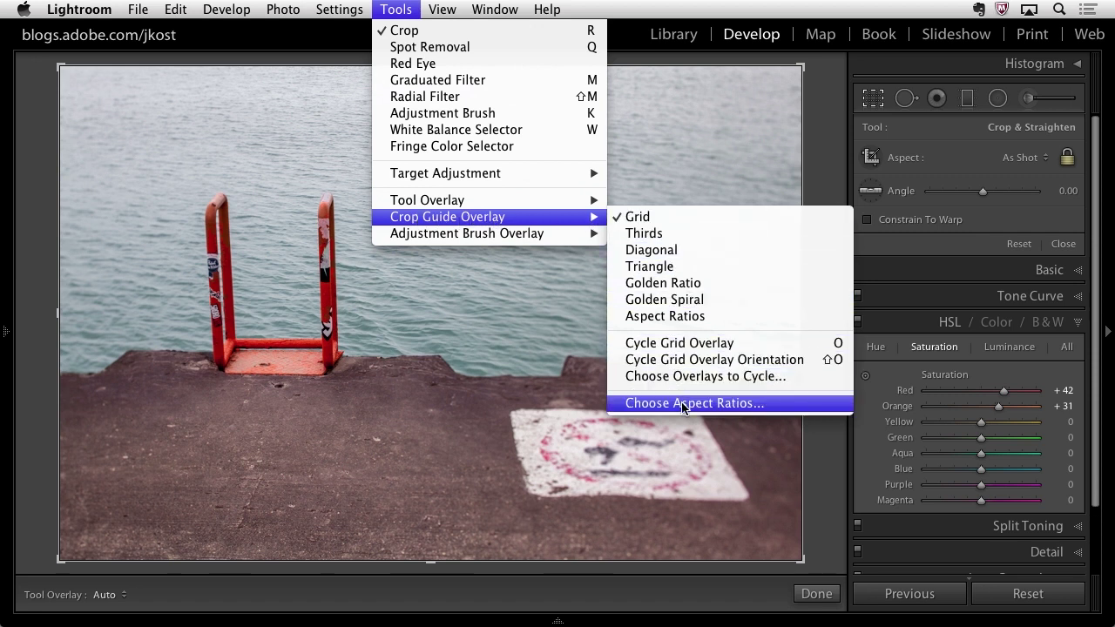
left_click(776, 405)
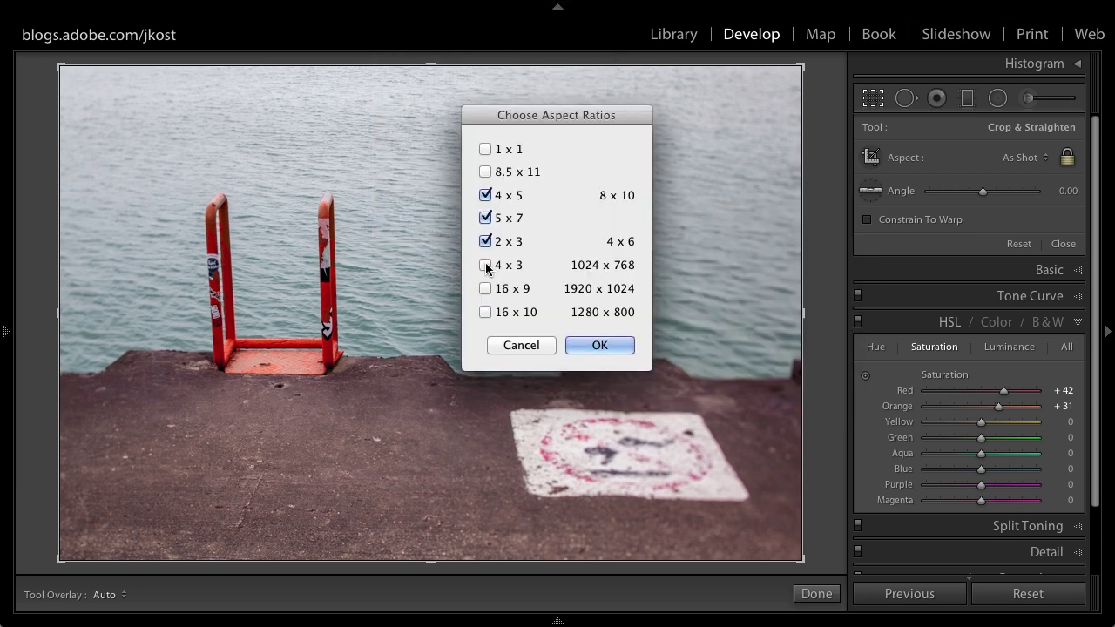
left_click(485, 265)
left_click(486, 288)
left_click(486, 288)
left_click(485, 264)
left_click(604, 344)
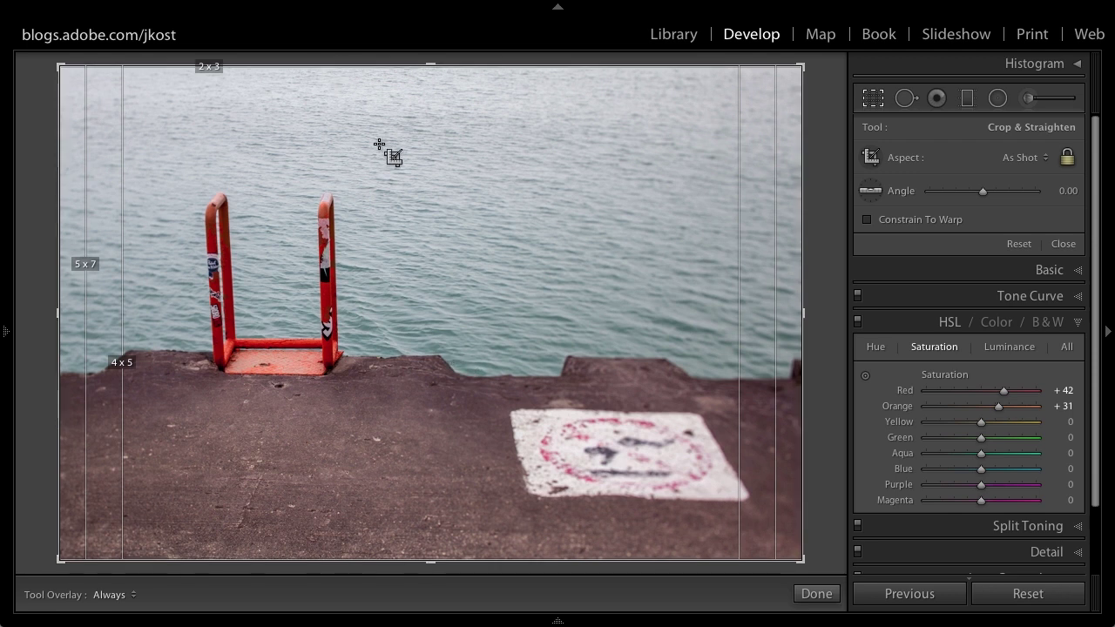
- Cycle the crop overlay through grid, rule of thirds and aspect-ratio guides
key("o")
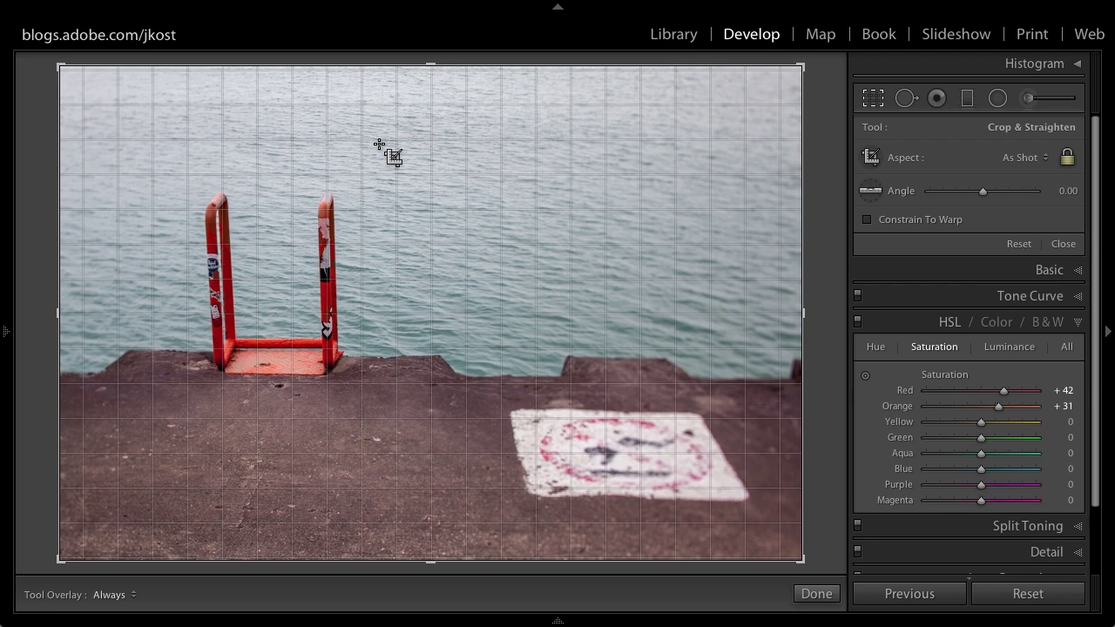
key("o")
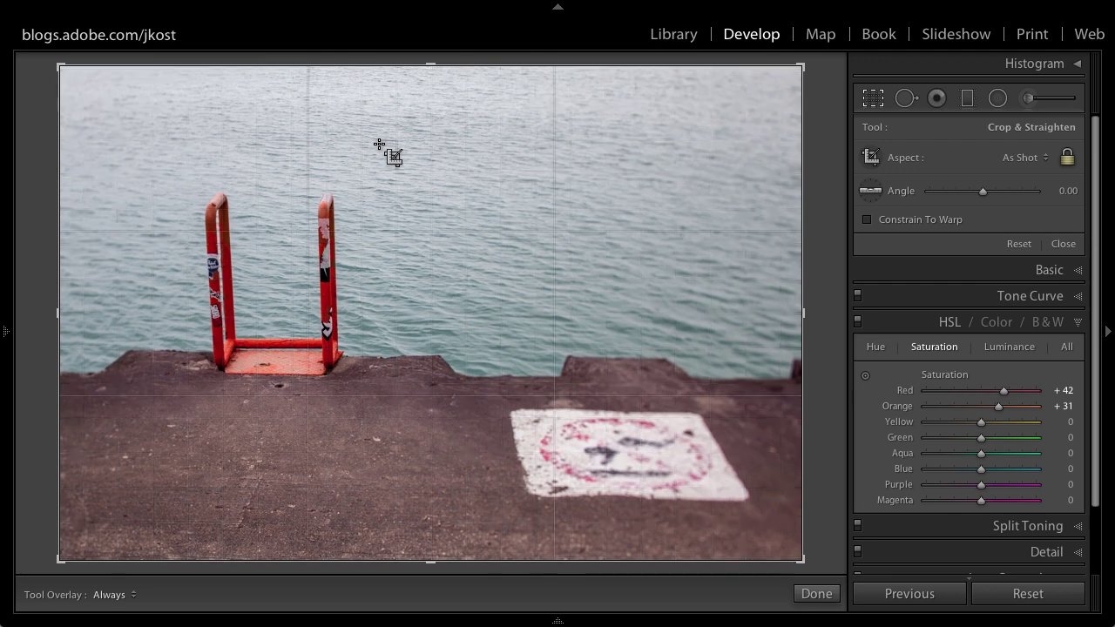
key("o")
key("o")
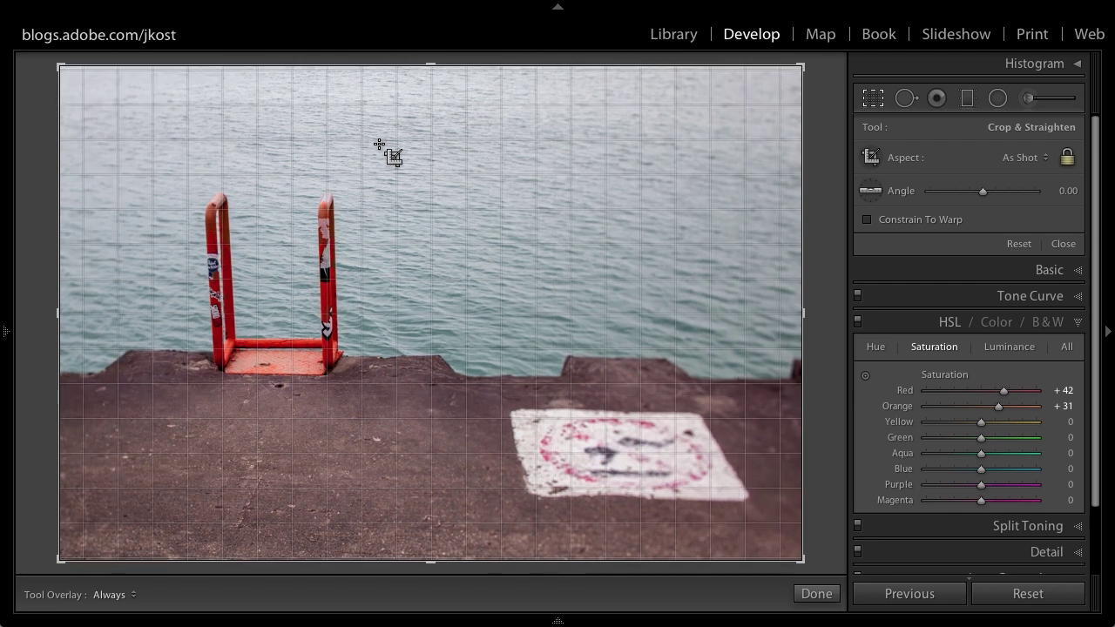
- Restrict overlay cycling to Grid, Thirds and Aspect Ratios, then cycle back to aspect ratios
left_click(393, 9)
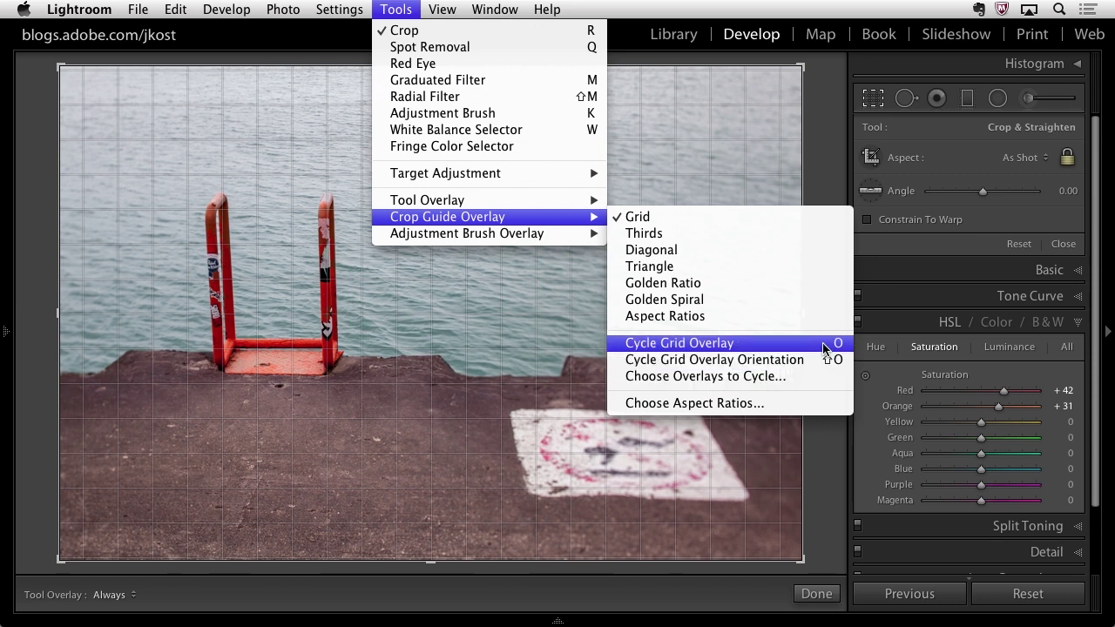
left_click(775, 375)
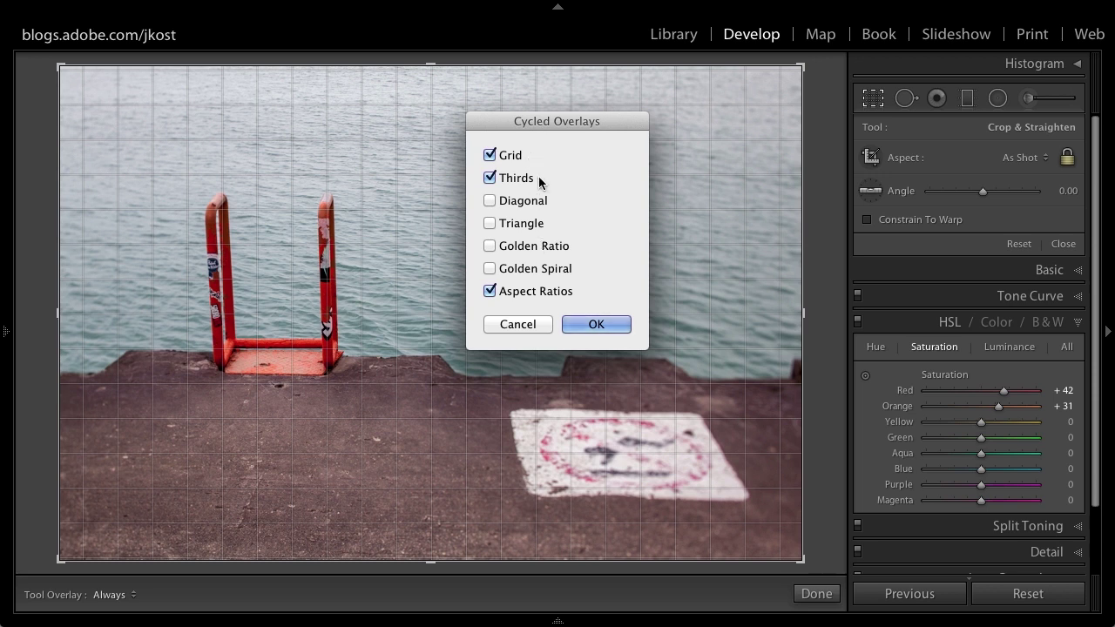
left_click(599, 324)
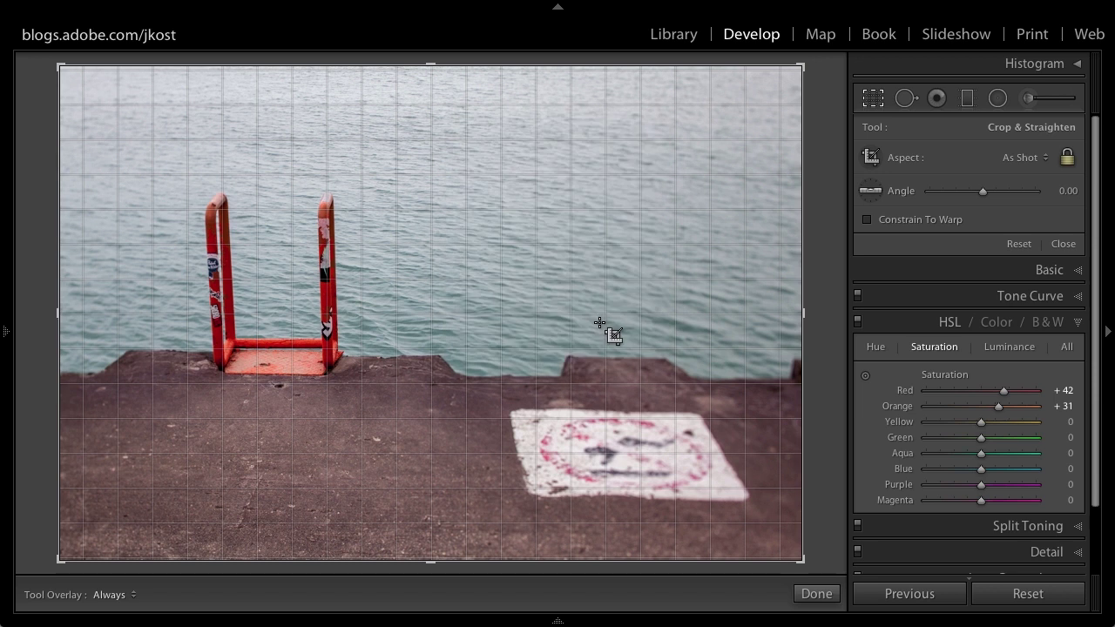
key("o")
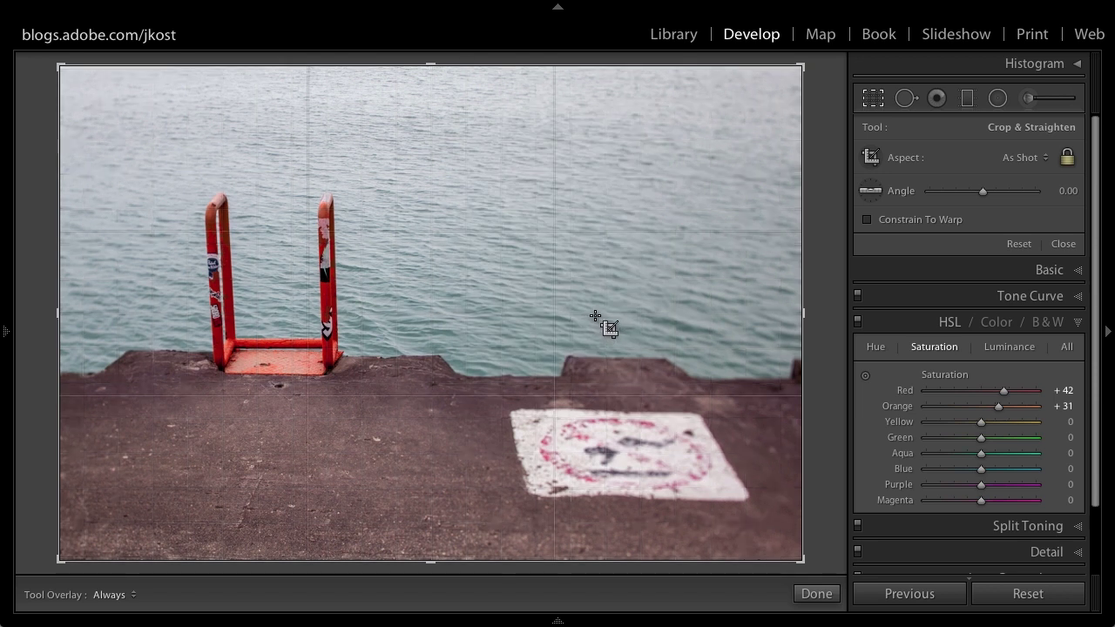
key("o")
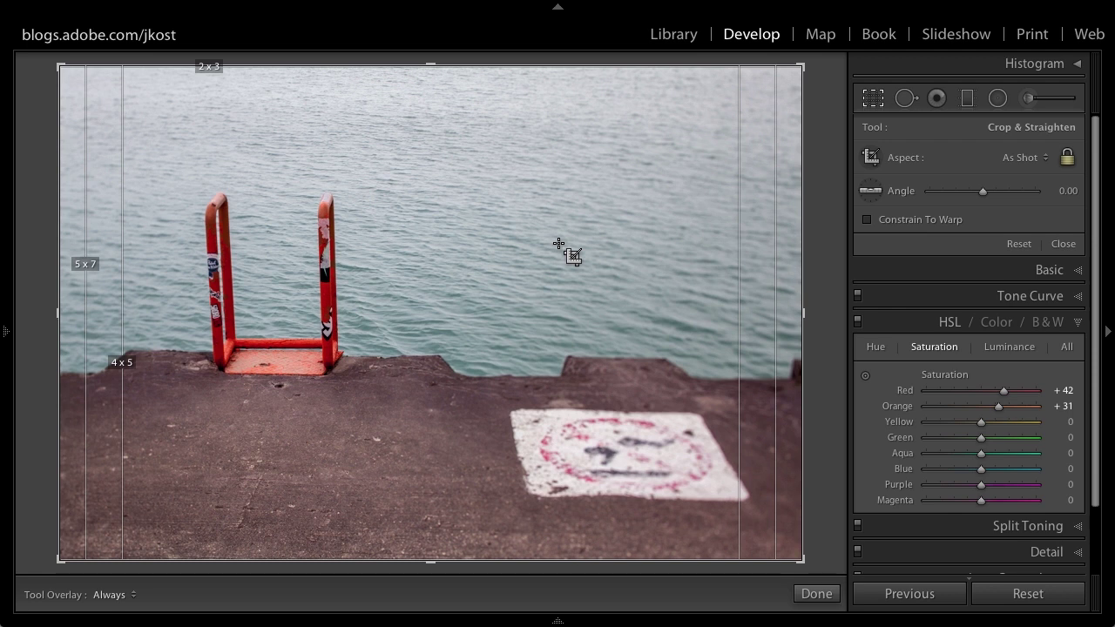
- Lock the zoom position and exit the Crop tool
mouse_move(469, 10)
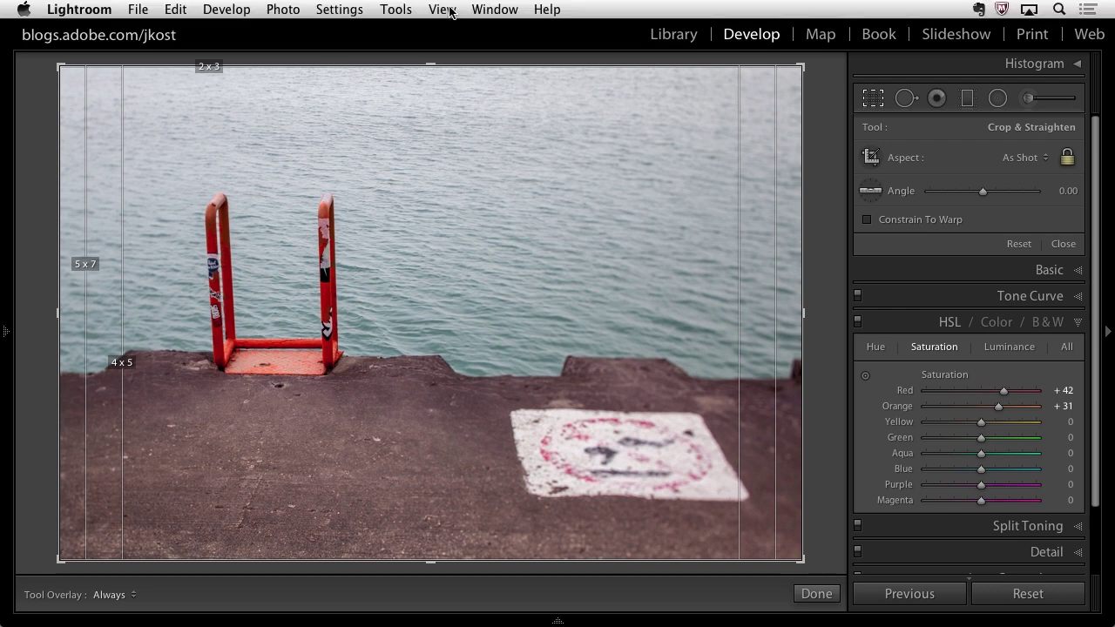
left_click(449, 11)
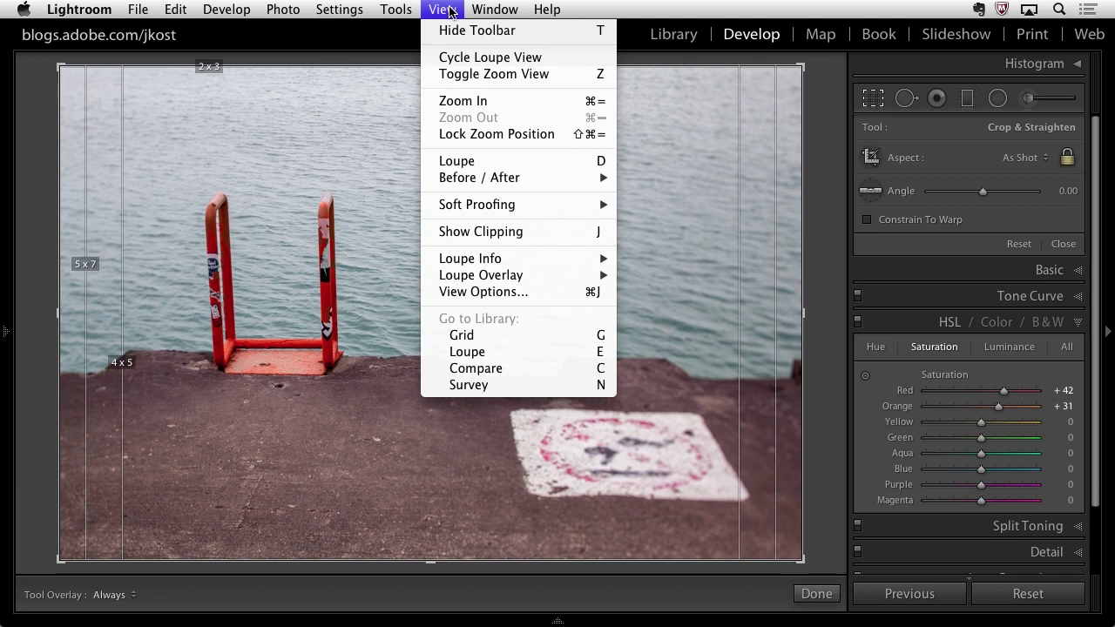
left_click(458, 135)
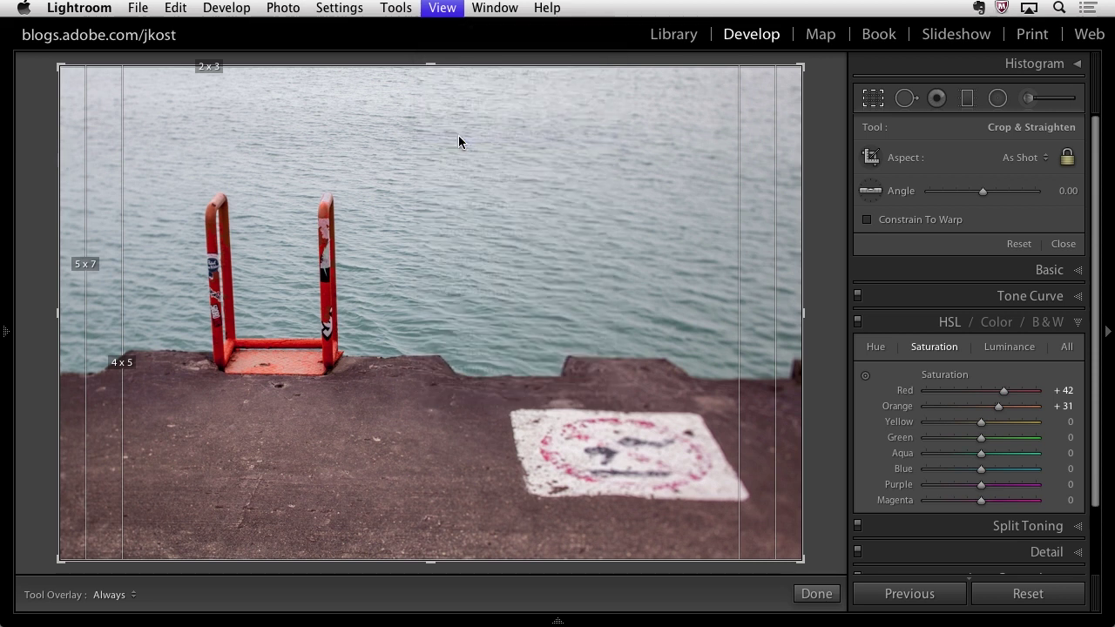
key("r")
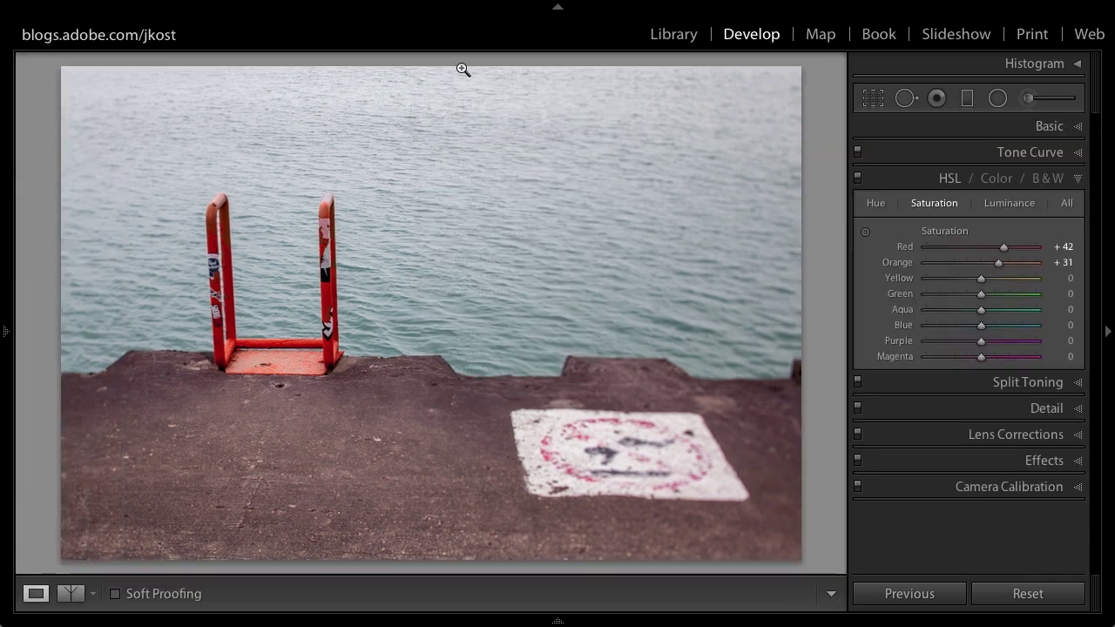
- Switch to the Library loupe view and toggle Lock Zoom Position there
key("e")
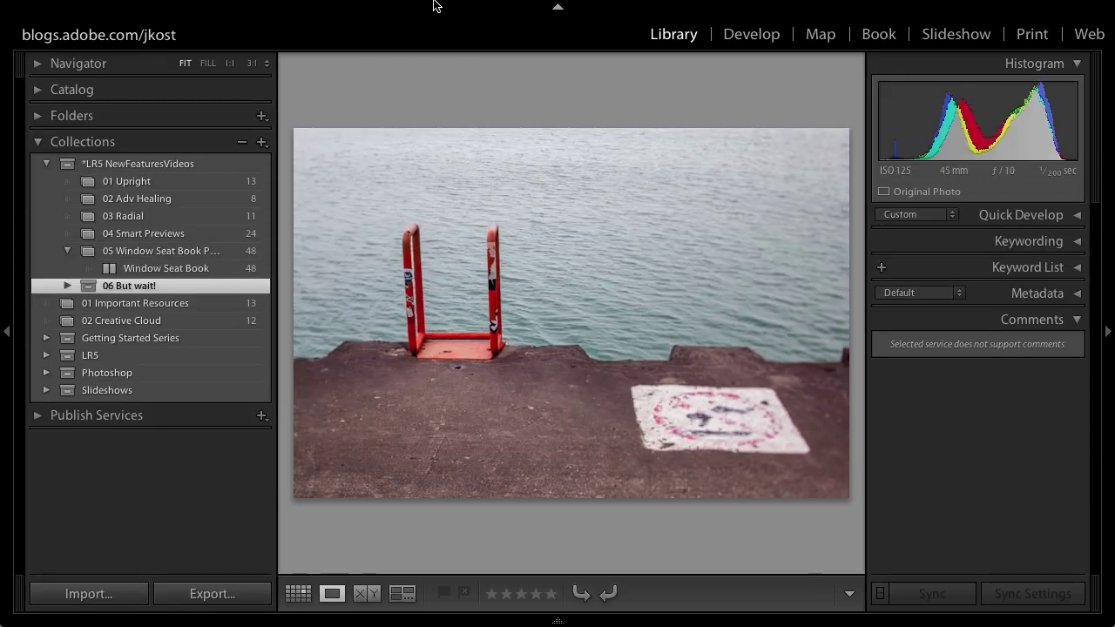
mouse_move(433, 4)
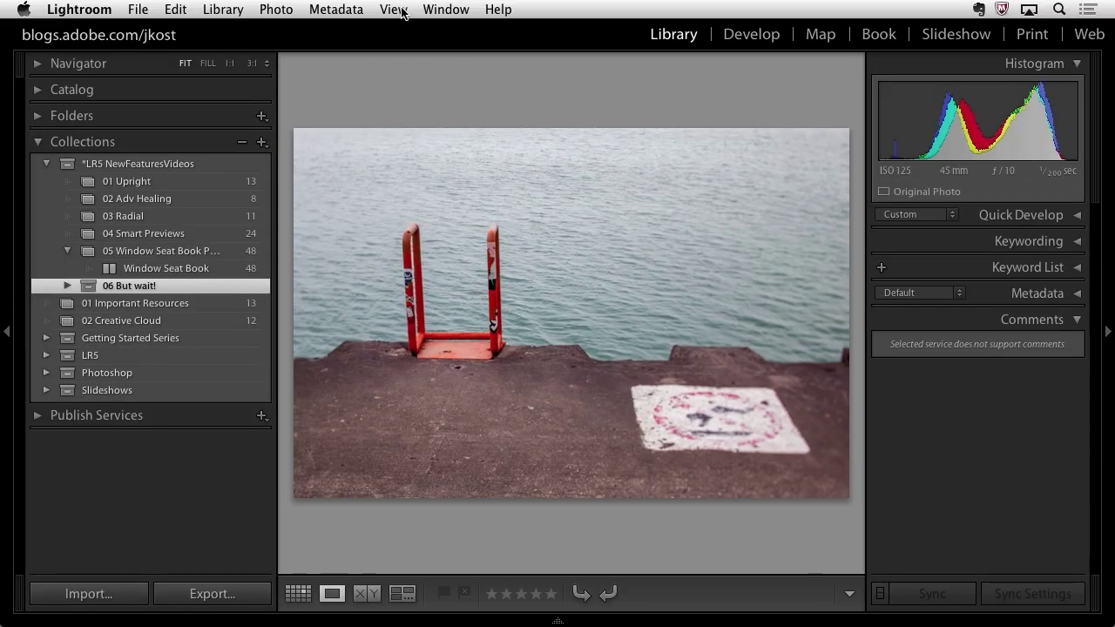
left_click(440, 10)
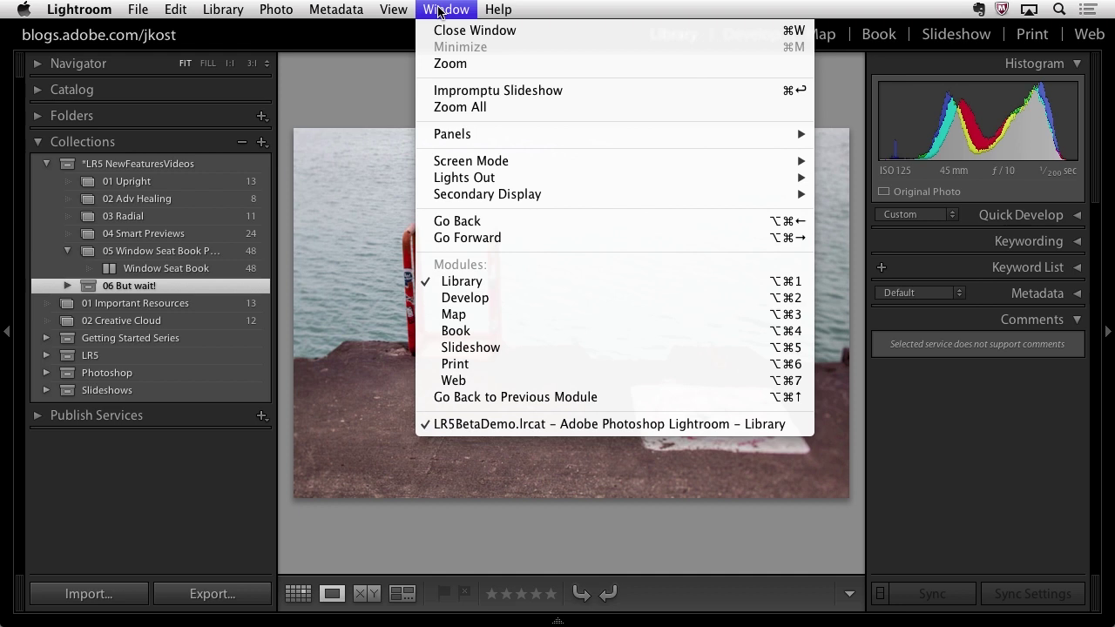
mouse_move(399, 10)
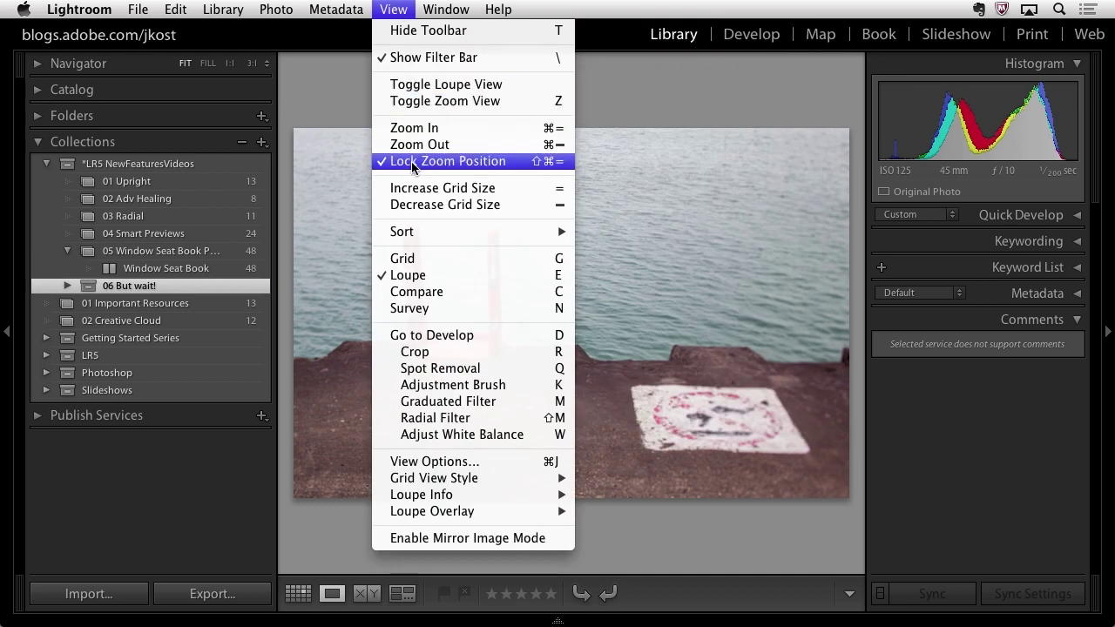
left_click(461, 161)
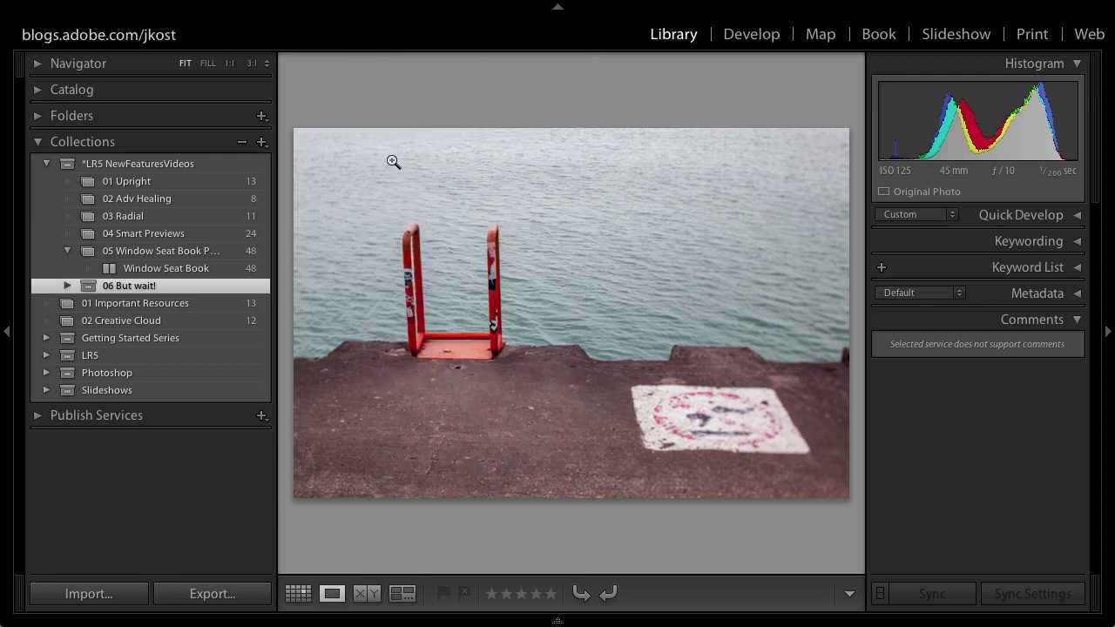
- Uncheck Select Current/Previous Import in General preferences, then view the 328 Previous Import photos
mouse_move(144, 3)
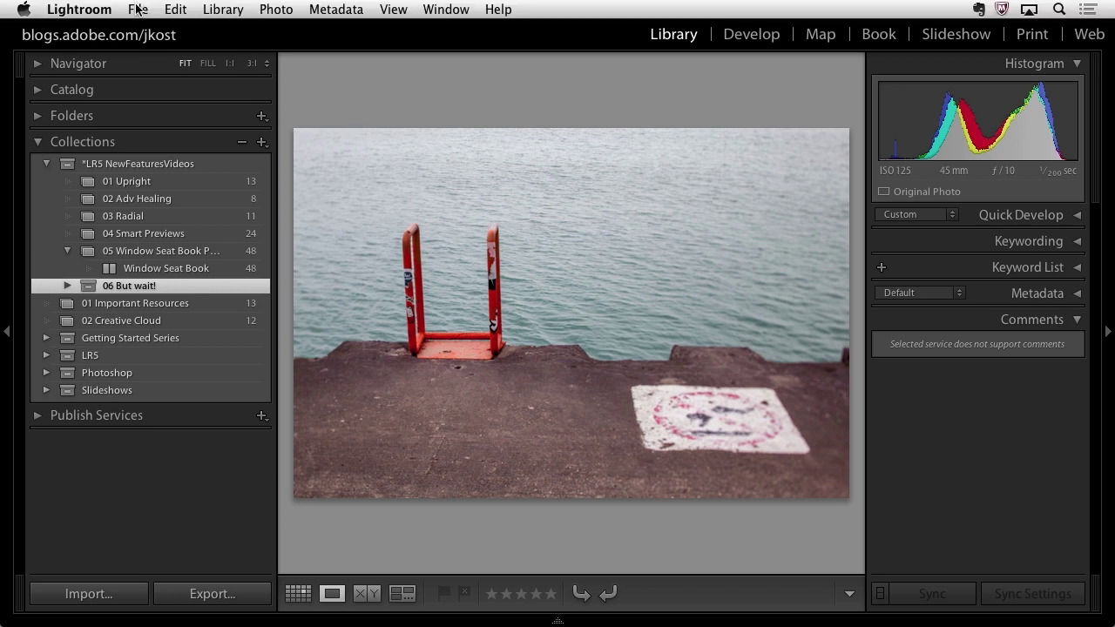
left_click(104, 11)
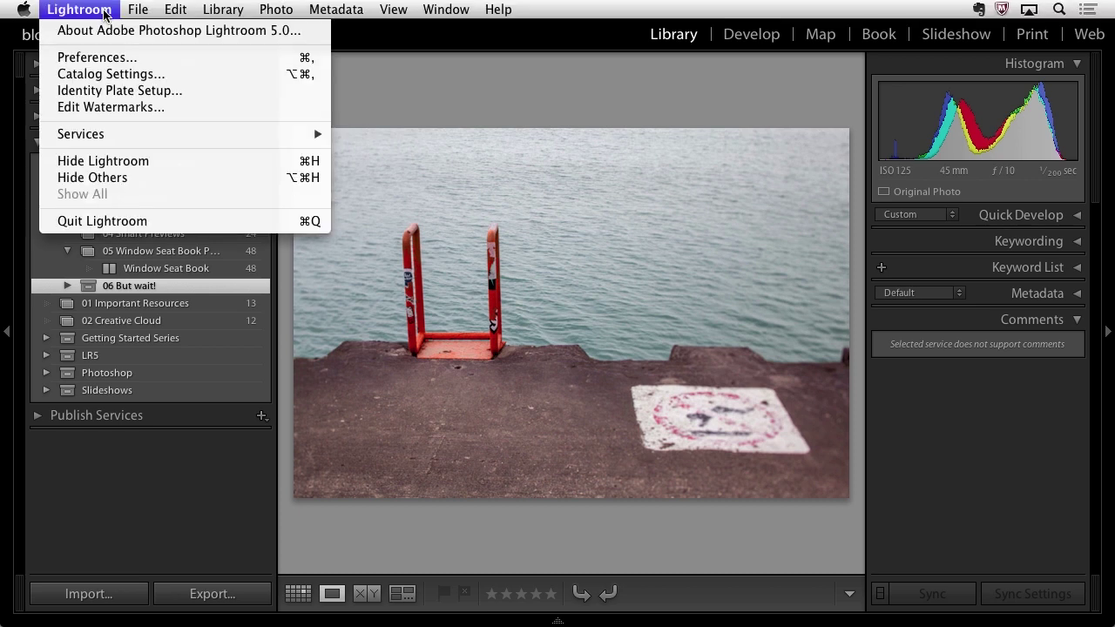
left_click(114, 63)
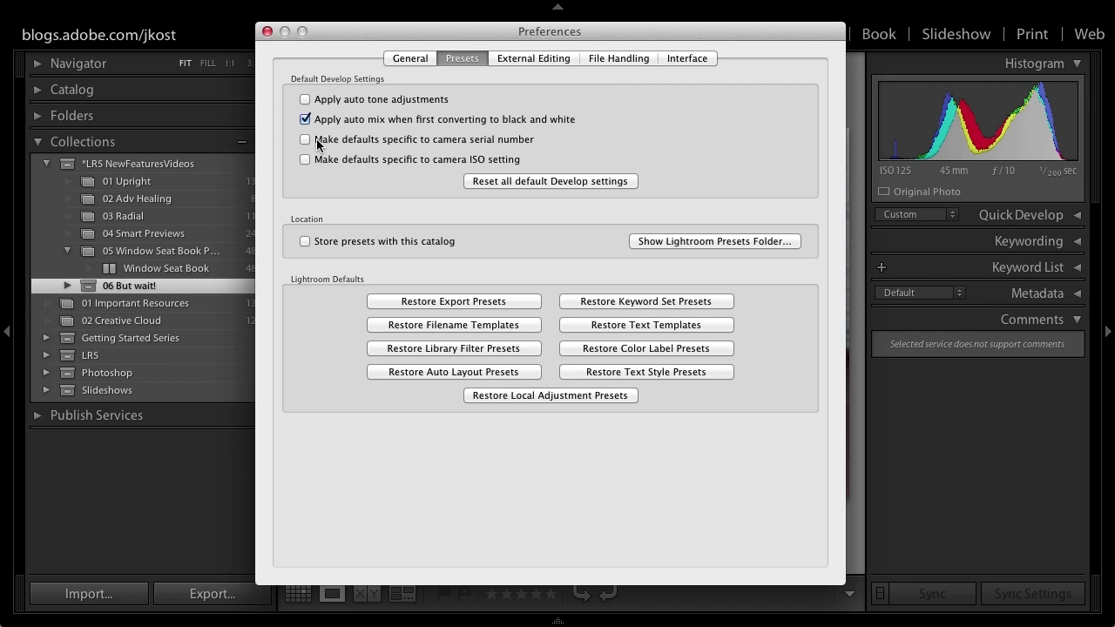
left_click(402, 59)
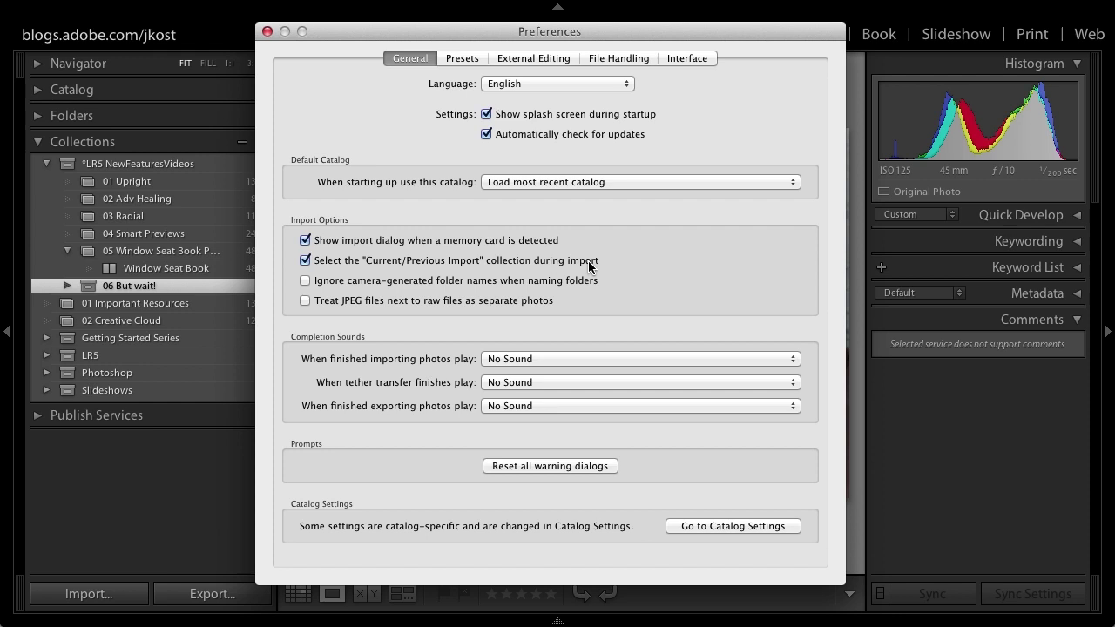
left_click(305, 261)
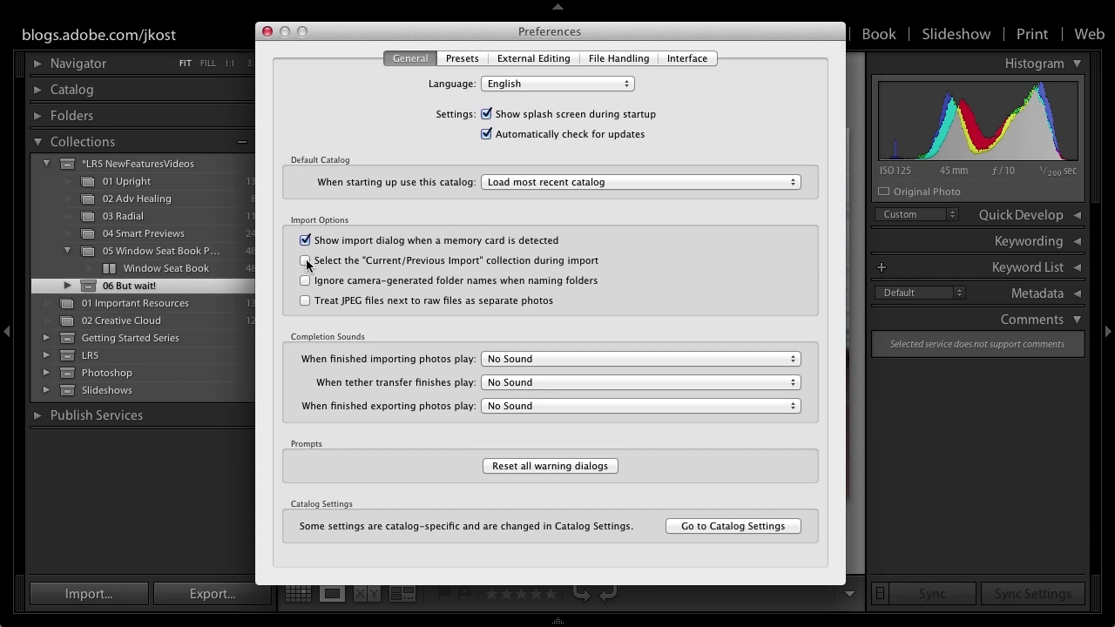
left_click(267, 32)
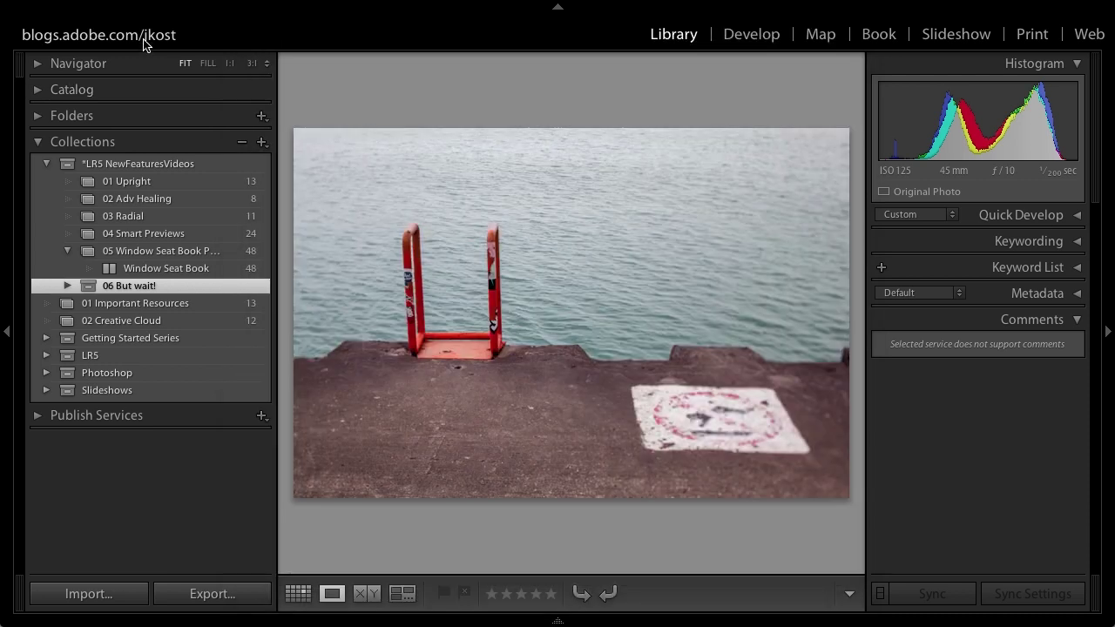
left_click(40, 91)
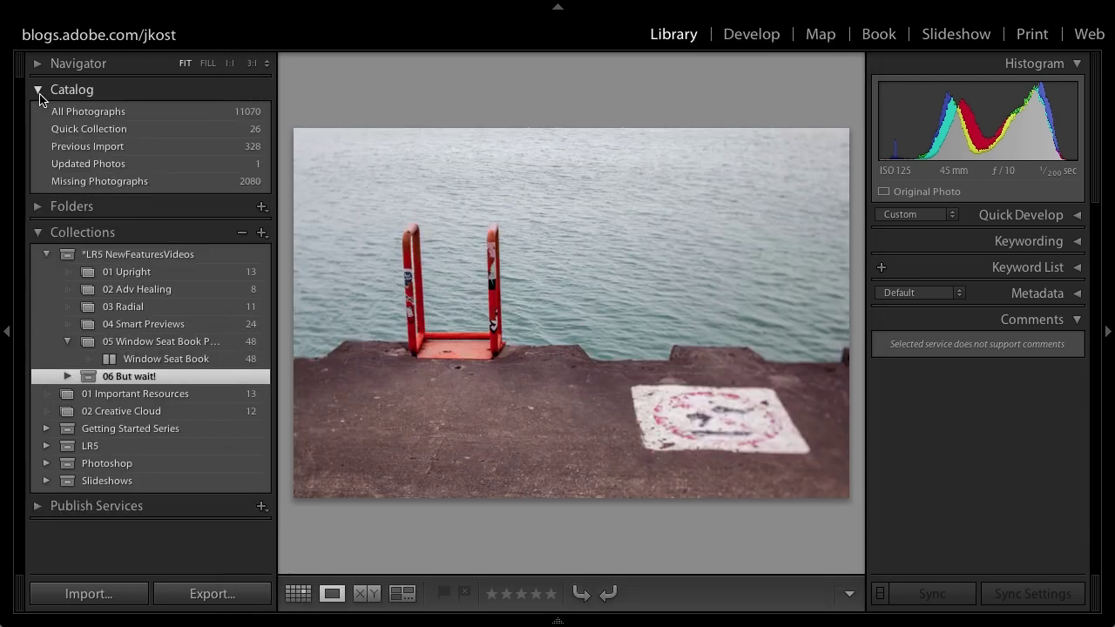
left_click(142, 146)
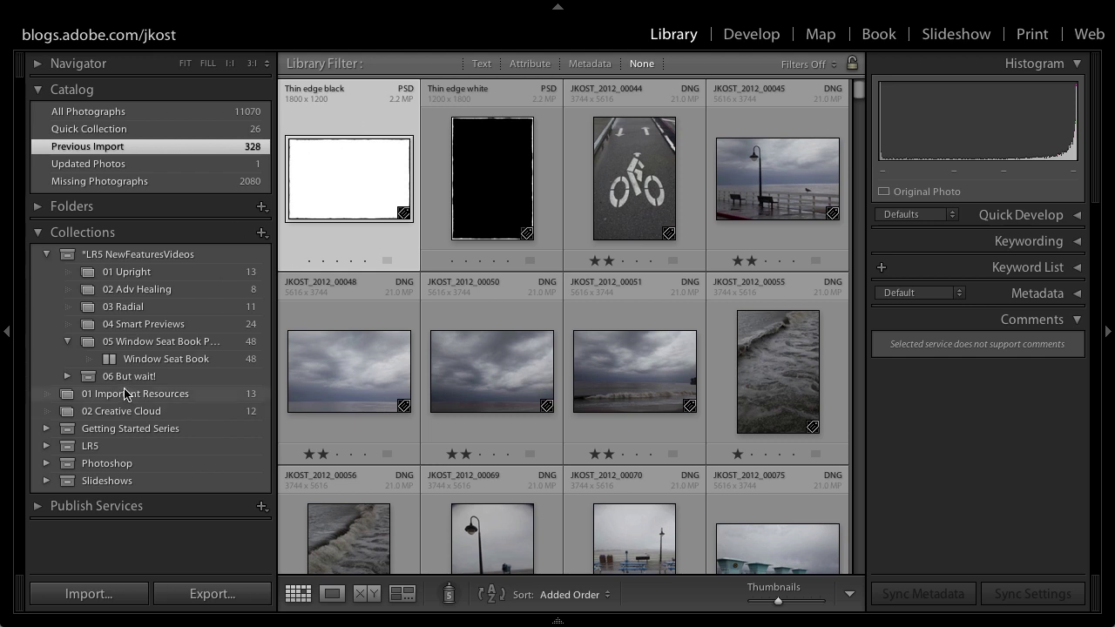
- Load the 14-item SlideshowVidStill collection from '06 But wait!' into Slideshow and show Playback settings
left_click(67, 377)
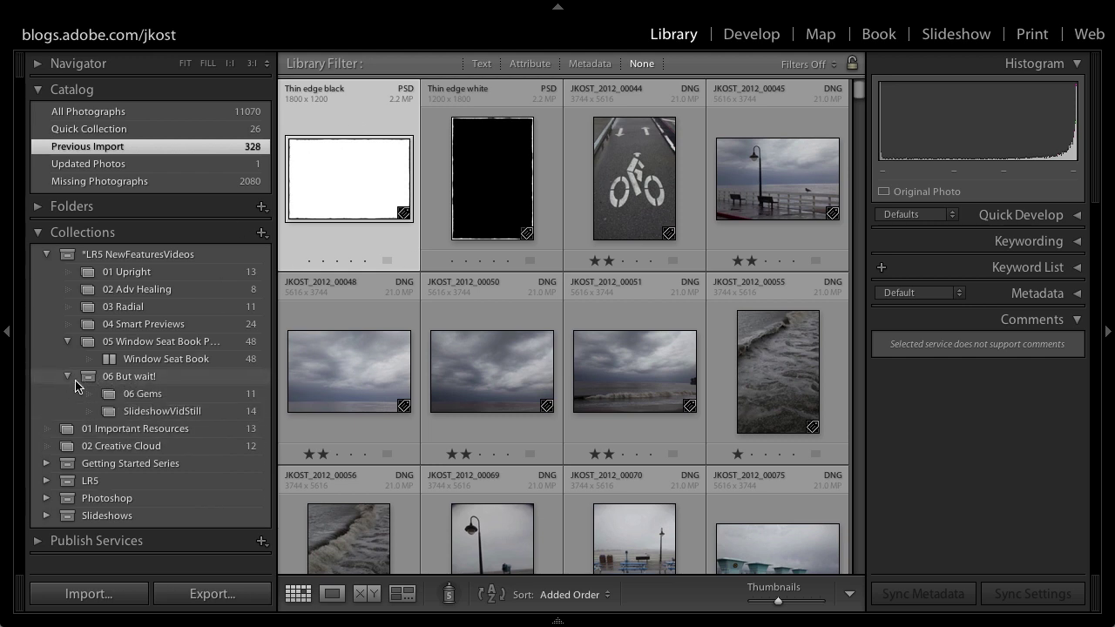
left_click(158, 412)
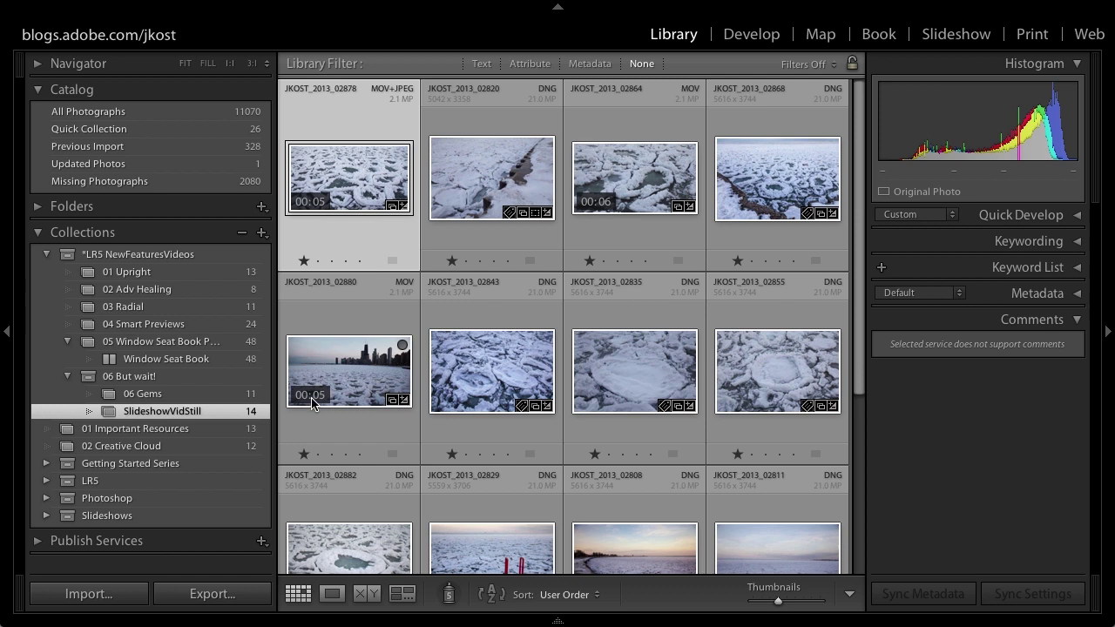
left_click(932, 42)
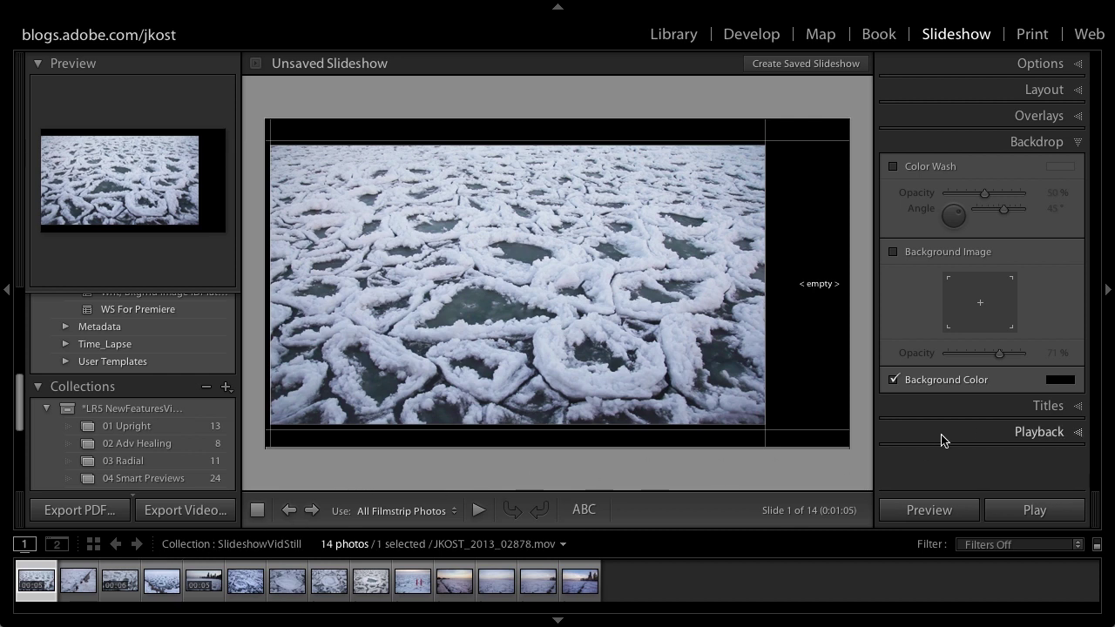
left_click(980, 431)
- Enable slideshow audio, push the Audio Balance almost fully toward Music, and preview the slideshow
scroll(951, 297, "down", 1)
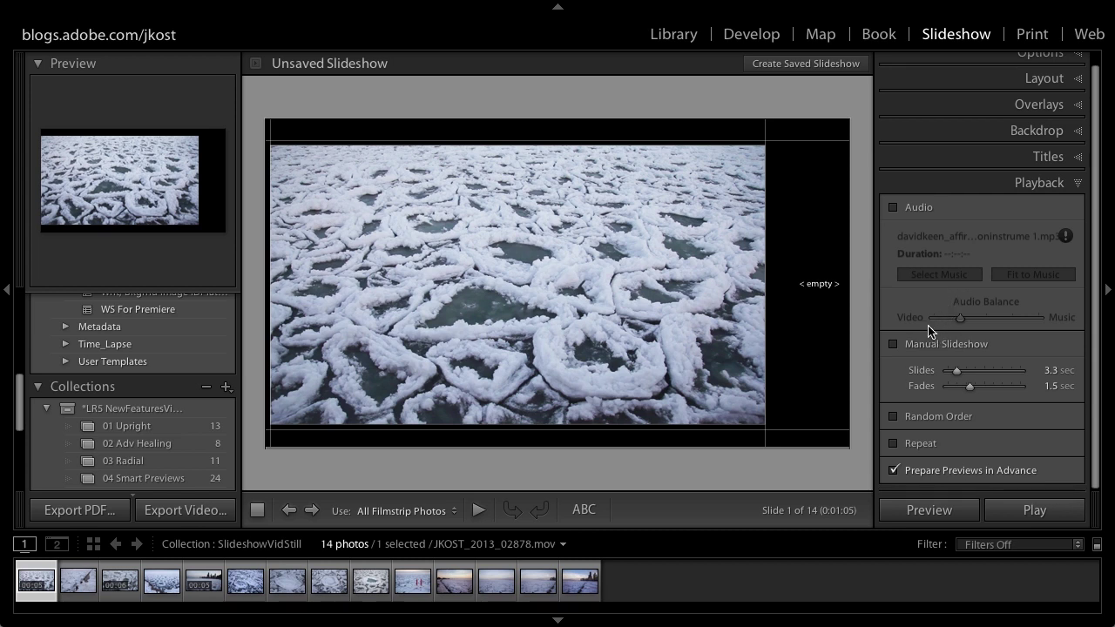
left_click(900, 213)
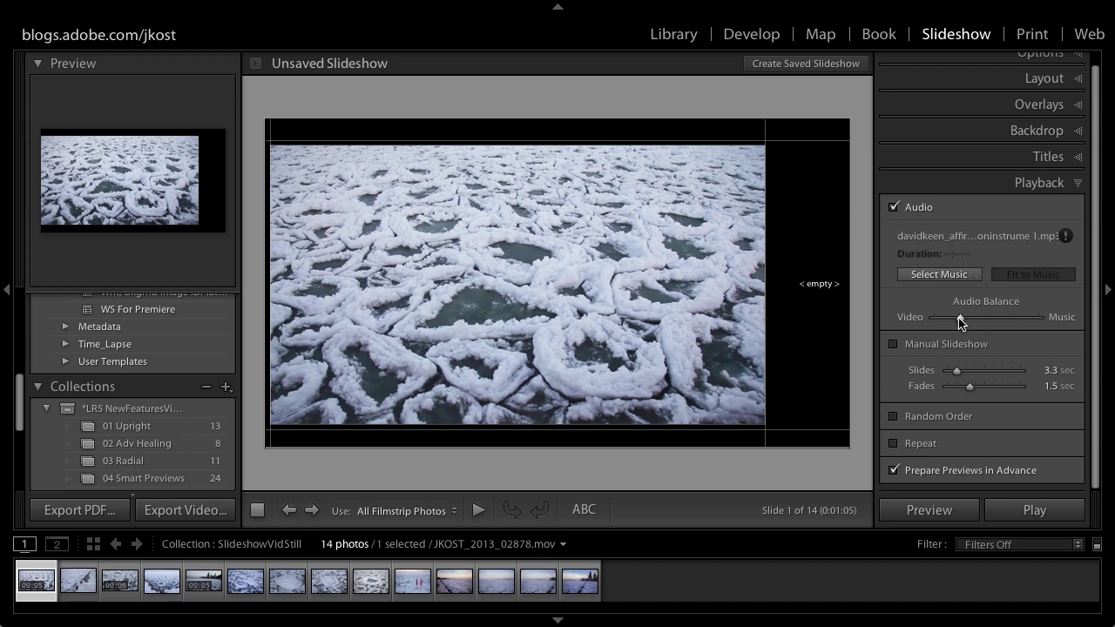
left_click_drag(959, 320, 1010, 320)
left_click_drag(1010, 319, 949, 323)
left_click_drag(948, 321, 1033, 328)
left_click(930, 509)
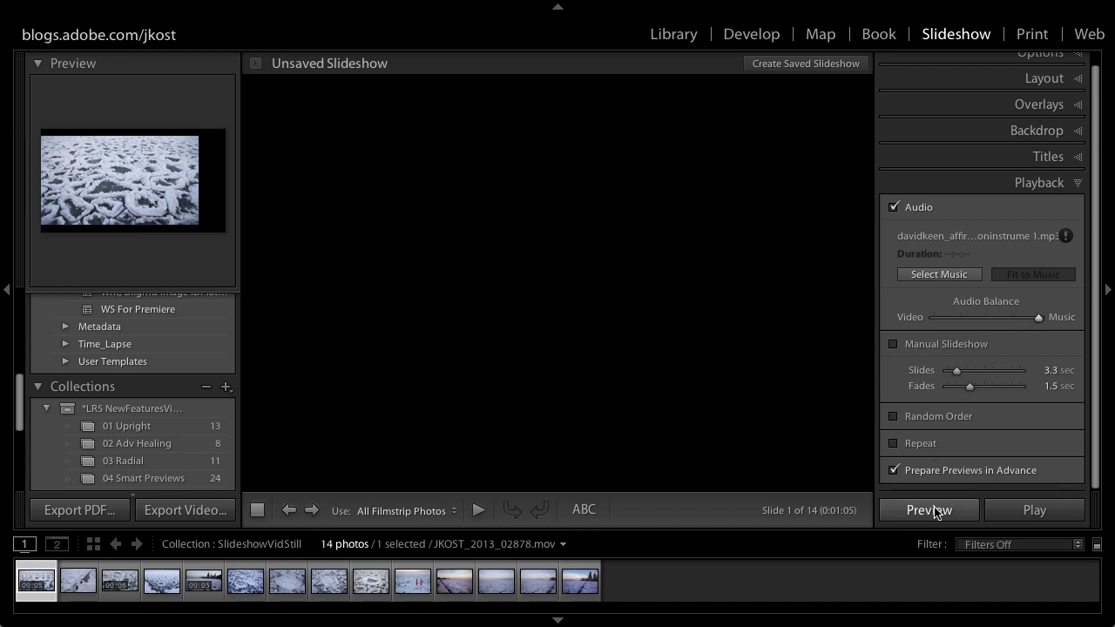